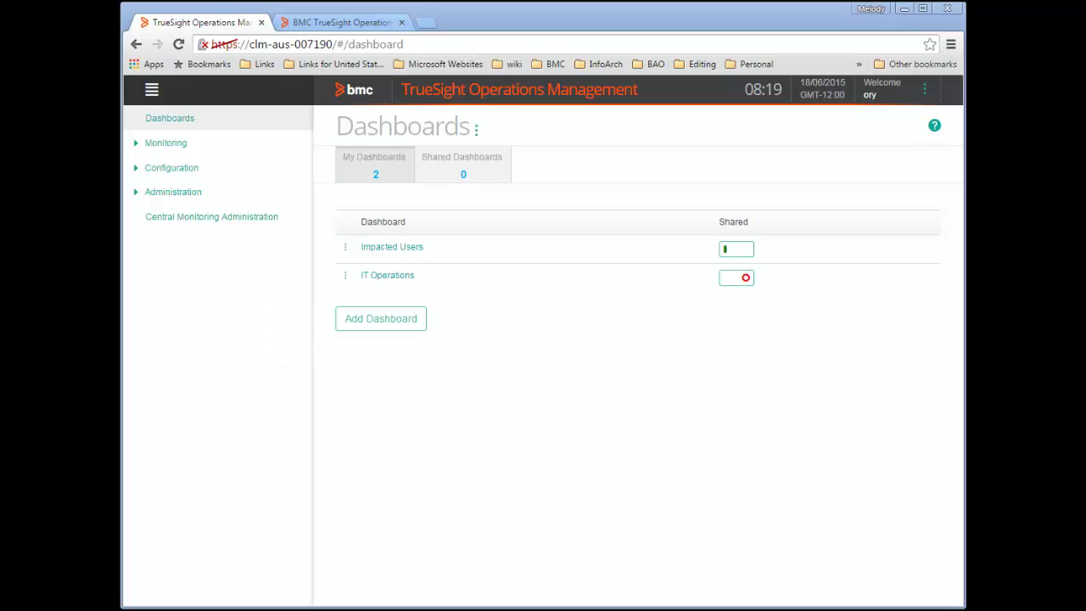
- Create a new untitled dashboard from the Dashboards menu, leaving Row 1's options unchanged
left_click(476, 130)
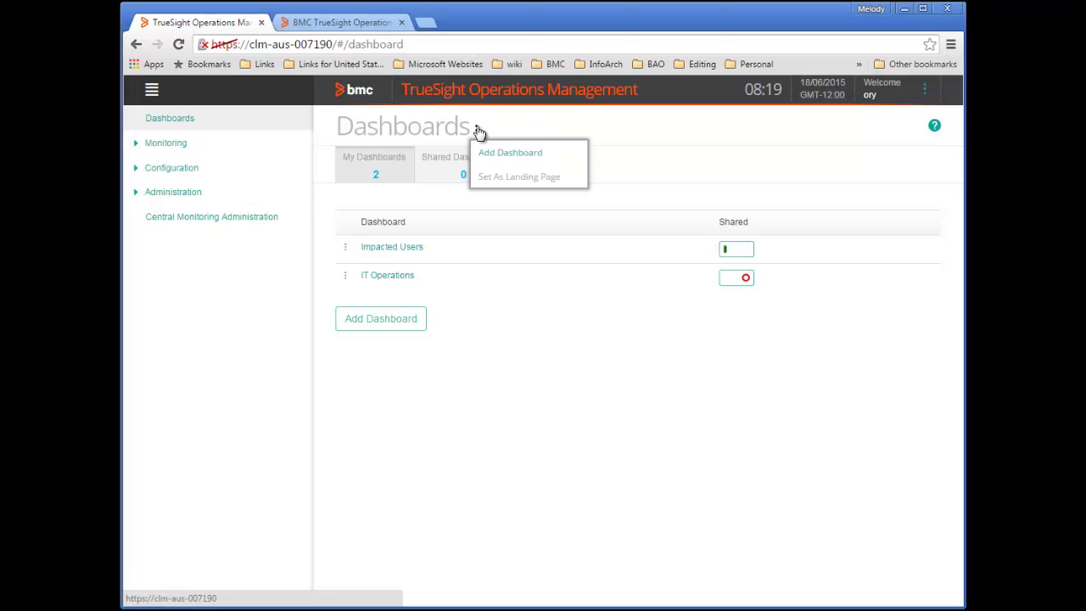
left_click(501, 156)
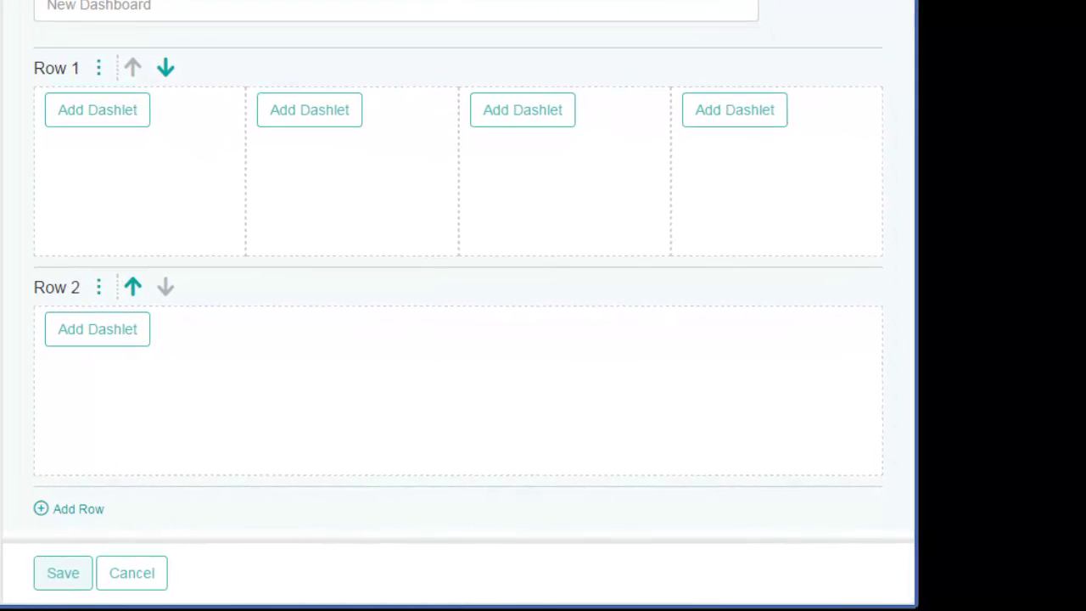
left_click(99, 70)
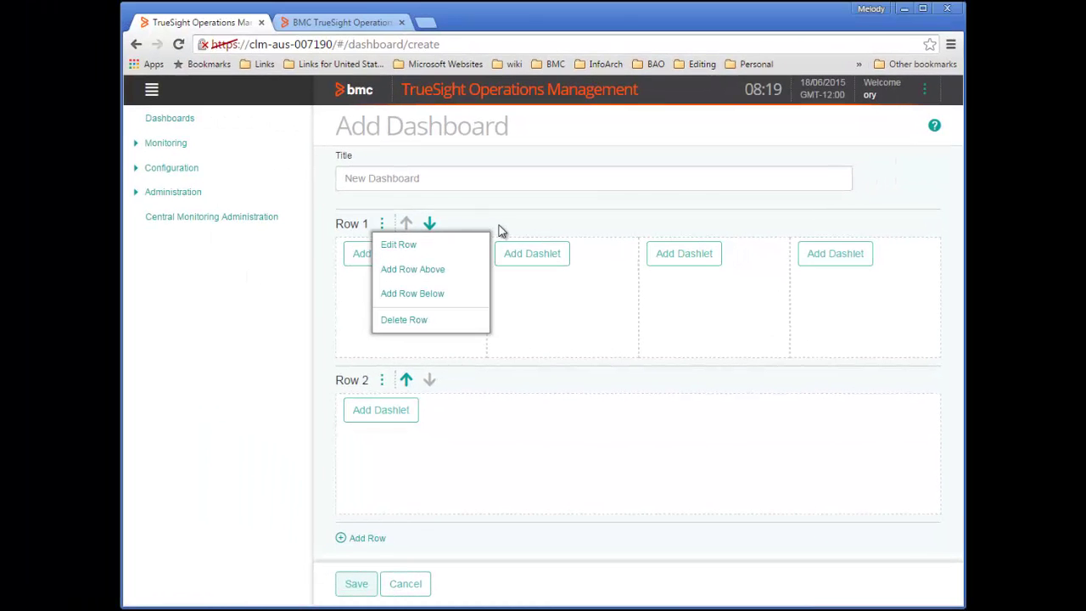
left_click(499, 225)
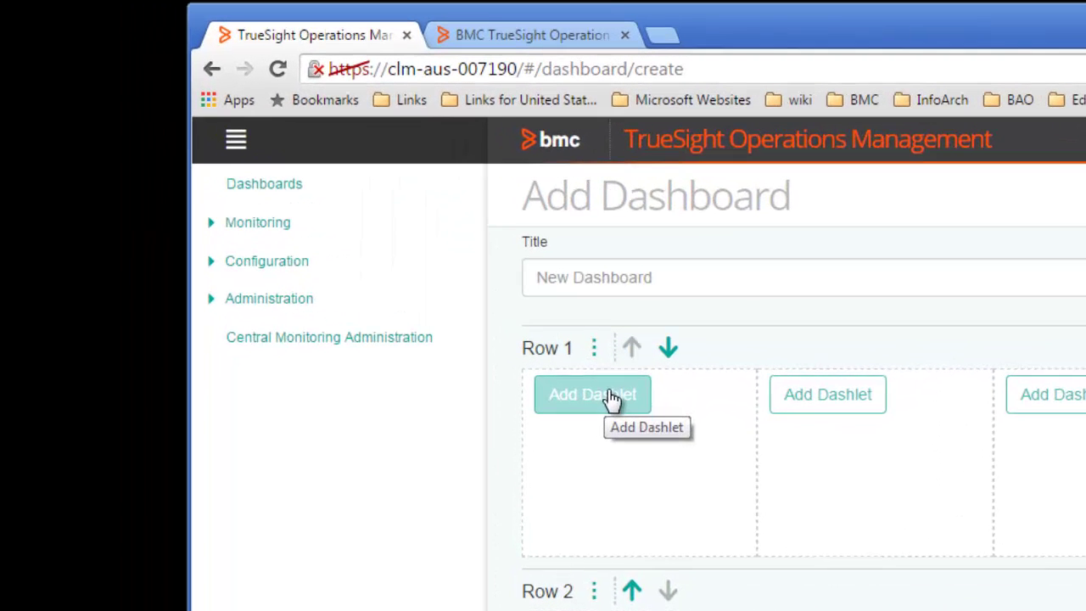
left_click(591, 291)
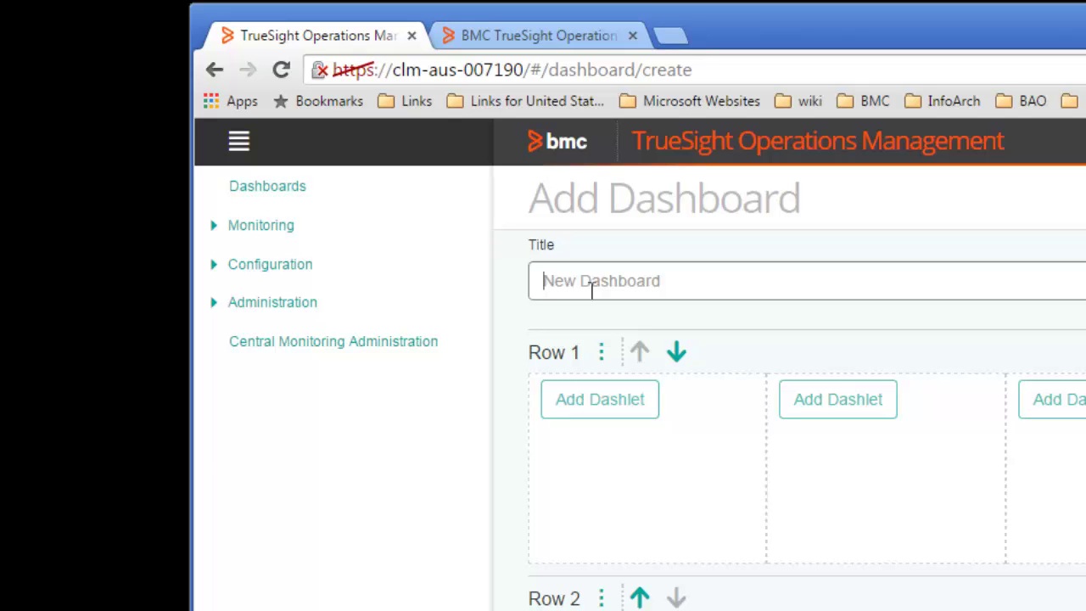
- Enter 'IT Operations Training' as the dashboard title
type("IT Op")
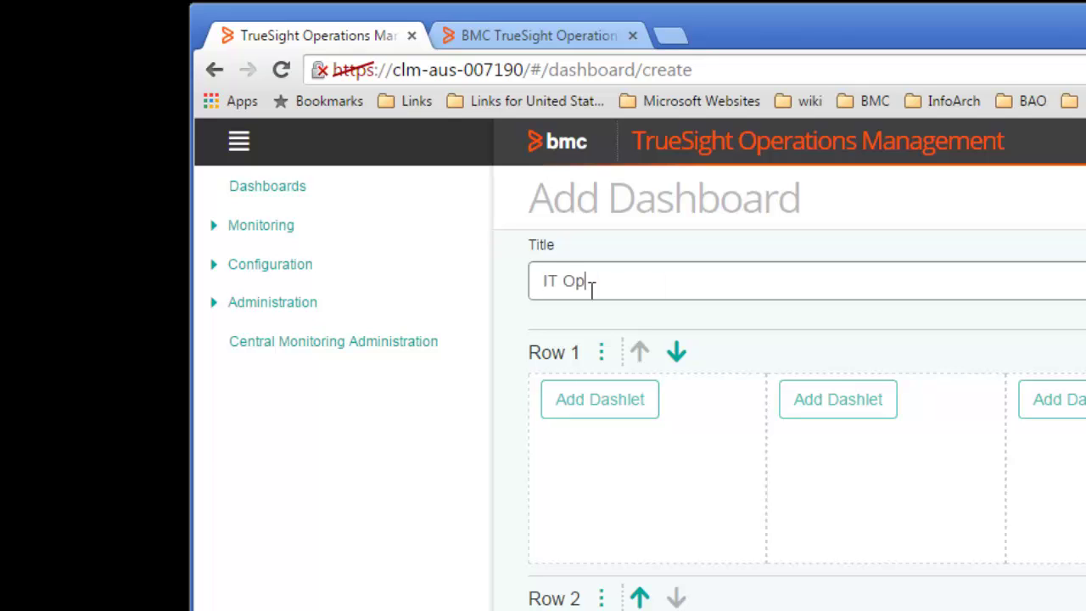
type("erations Trainin")
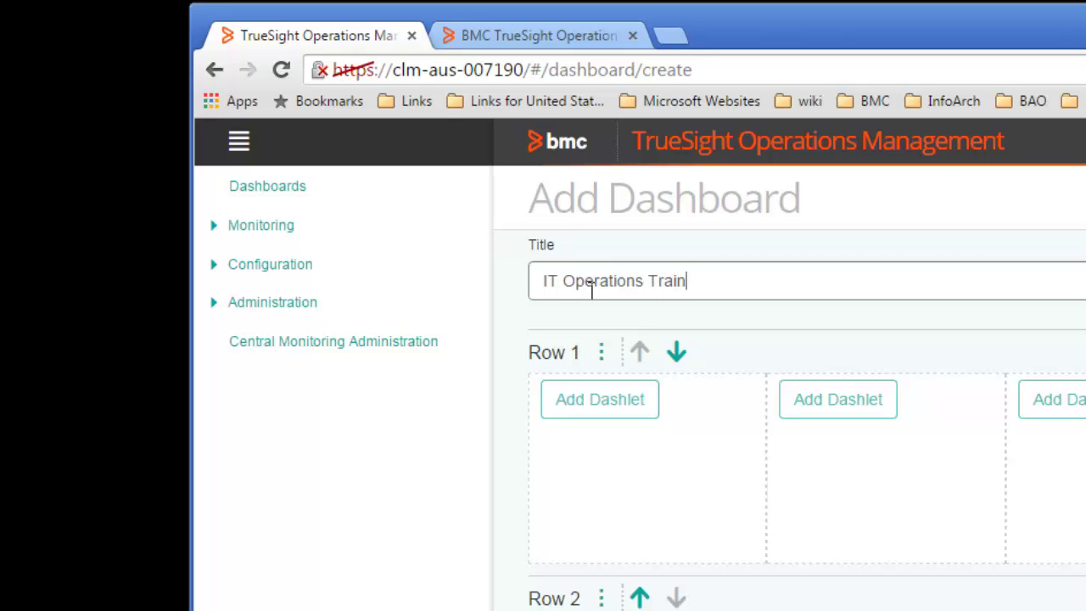
type("g")
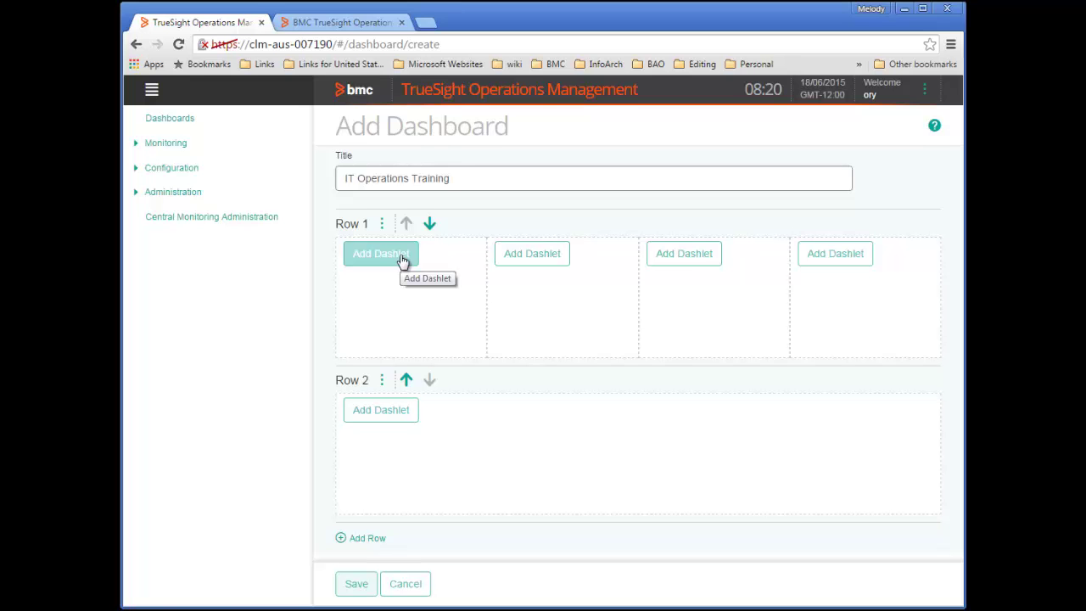
- Edit Row 1 to use the 50% + 50% two-column layout
left_click(382, 224)
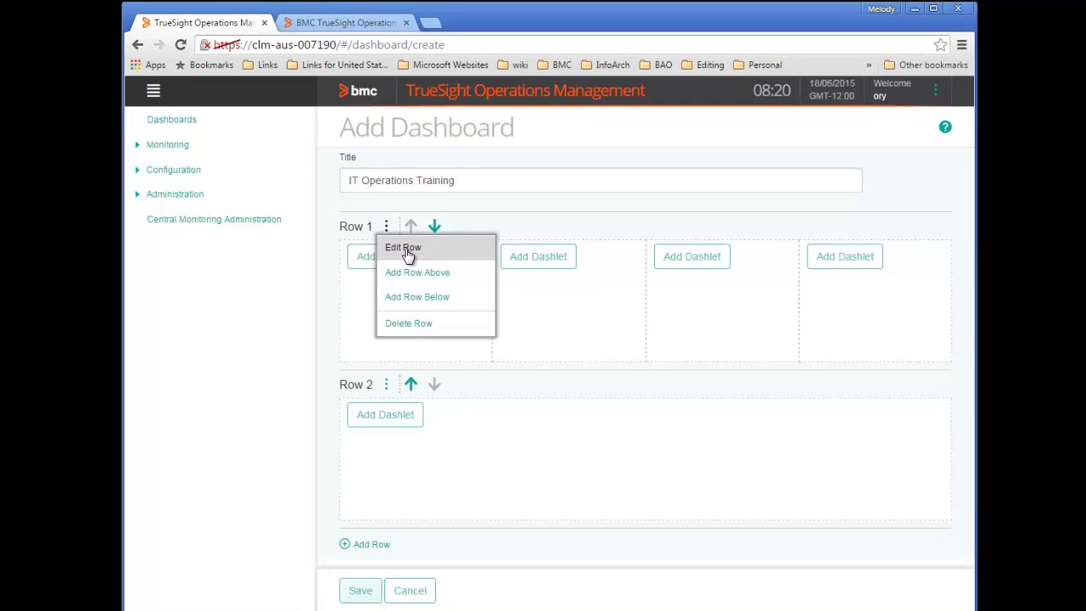
left_click(398, 245)
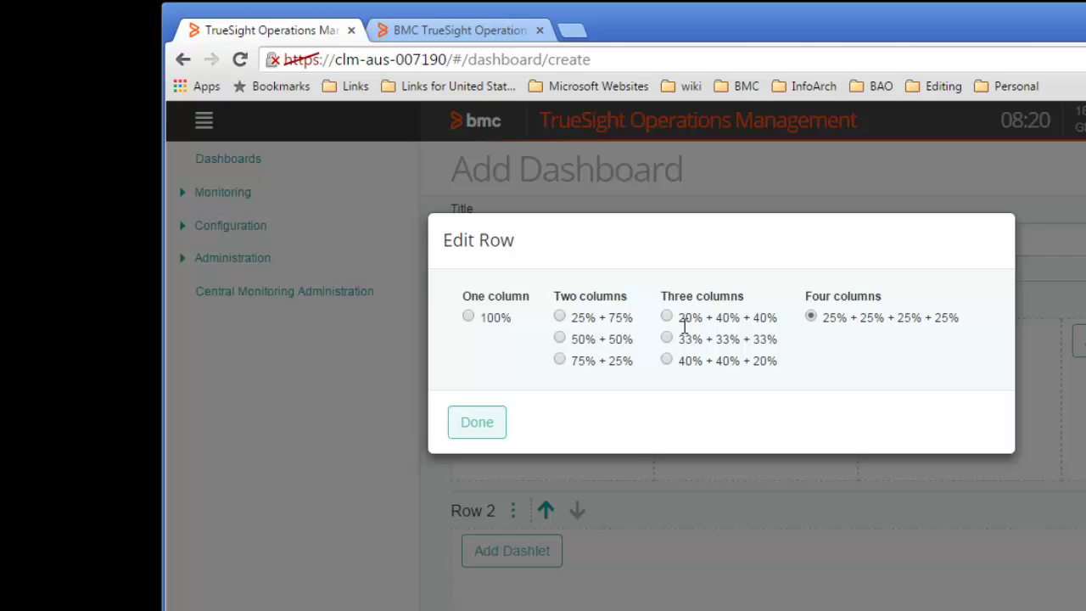
left_click(565, 338)
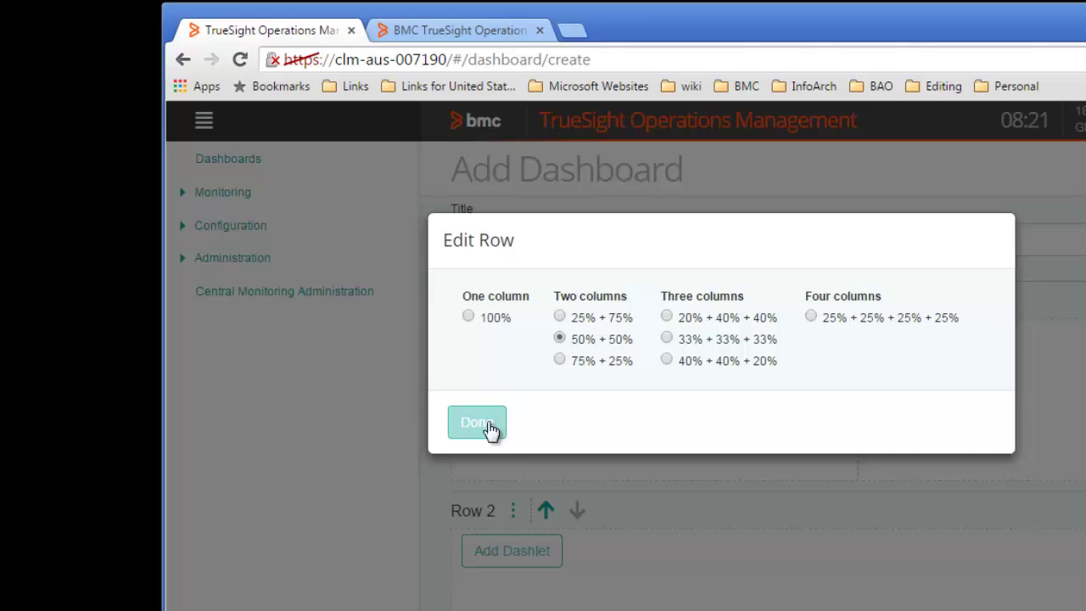
left_click(488, 428)
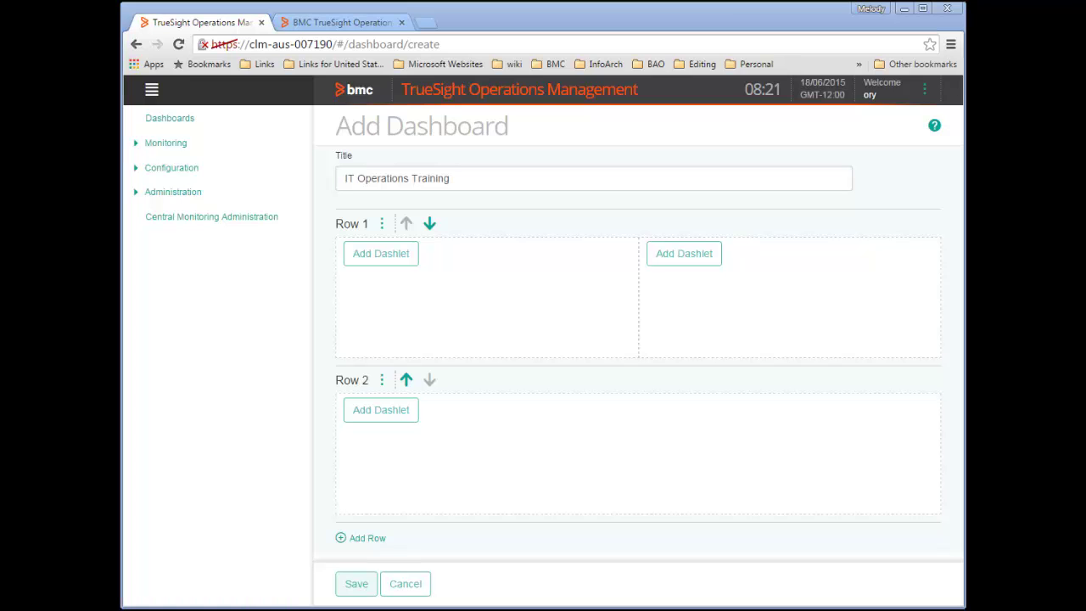
- Add a Message dashlet titled 'Maintenance Window' with the pasted disaster-recovery notice at 1X height
left_click(396, 263)
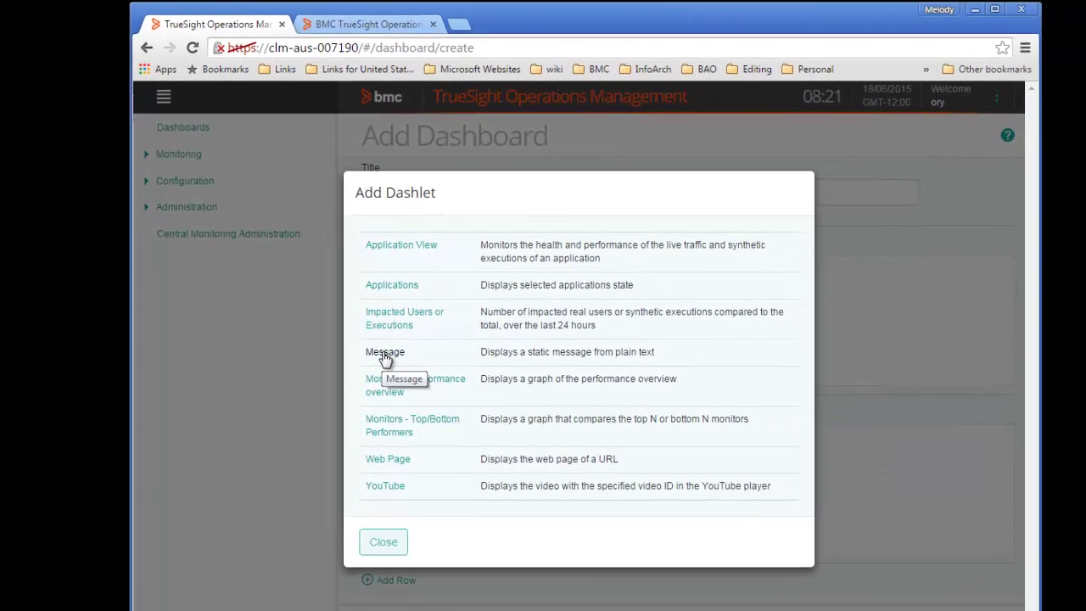
left_click(385, 353)
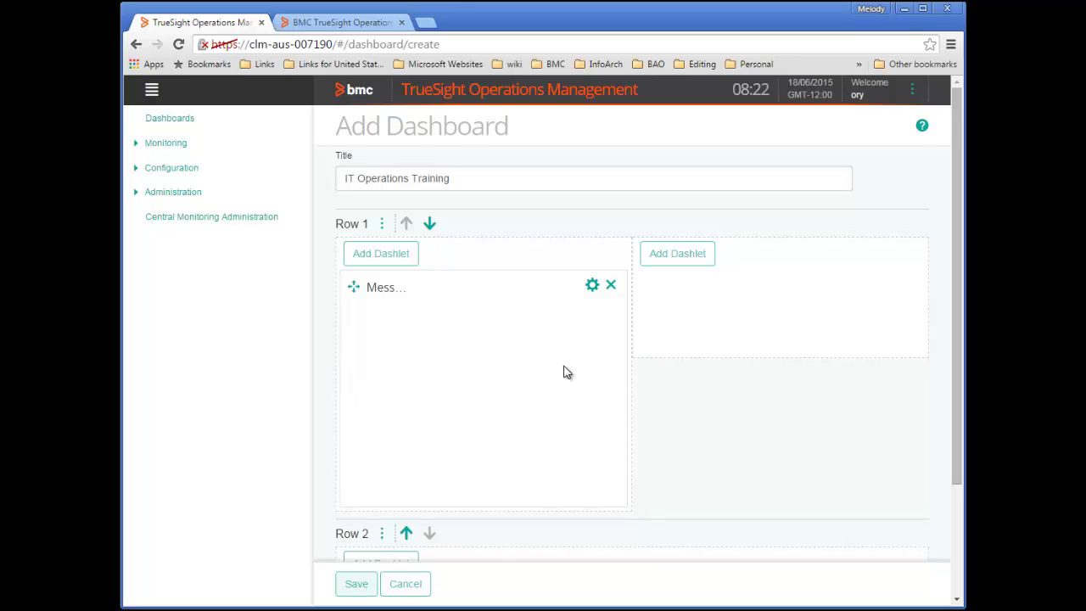
left_click(592, 286)
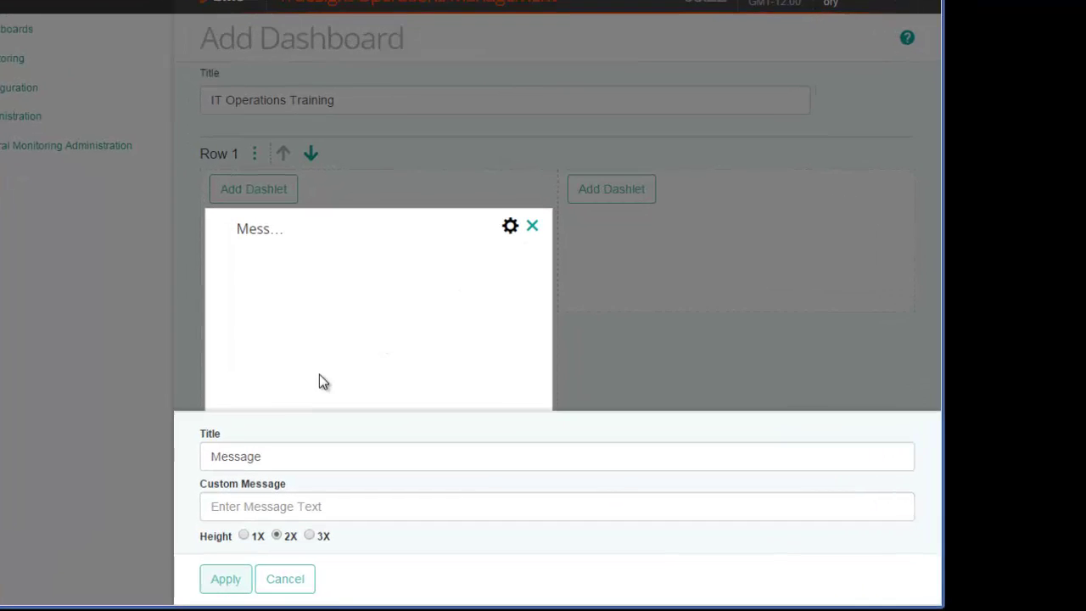
left_click(211, 454)
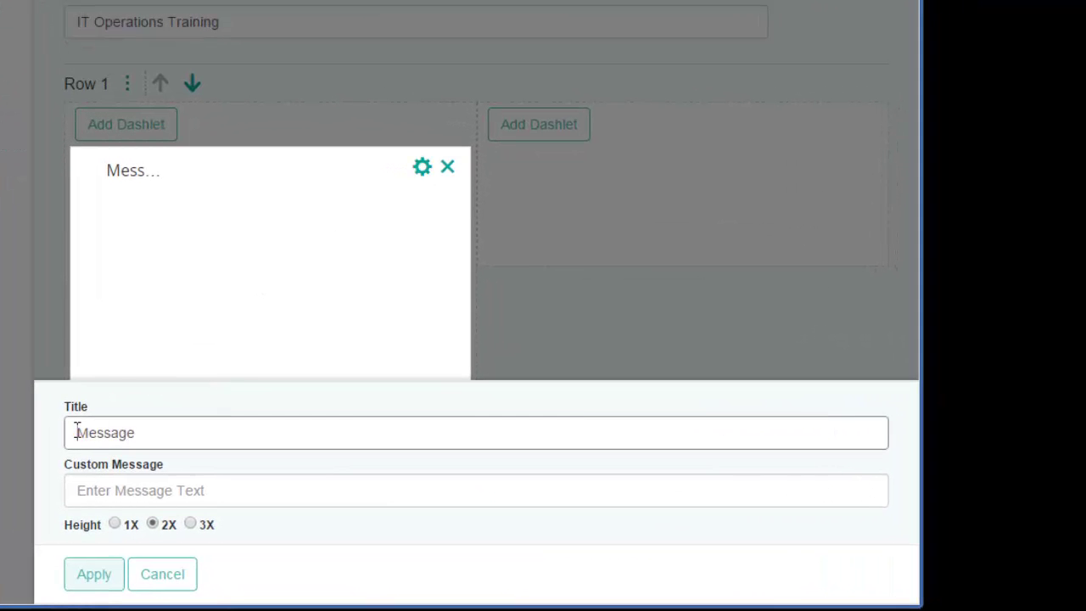
double_click(95, 431)
type("Maintenance Window")
left_click(141, 487)
type("Disaster recovery testing will be conducted next weekend from 12:00pm - 1:00pm CDT.")
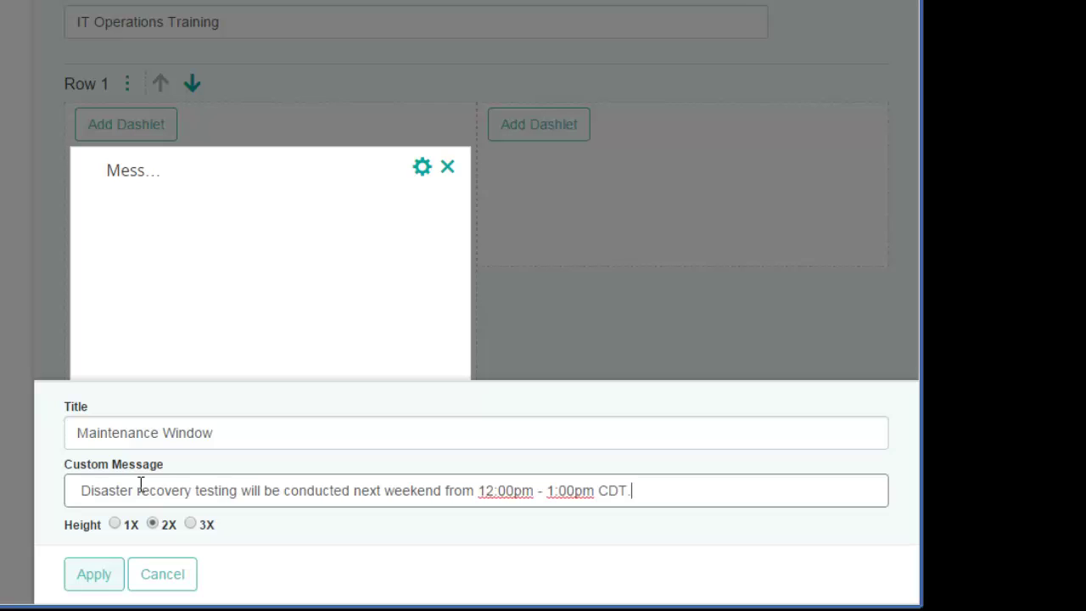
left_click(117, 527)
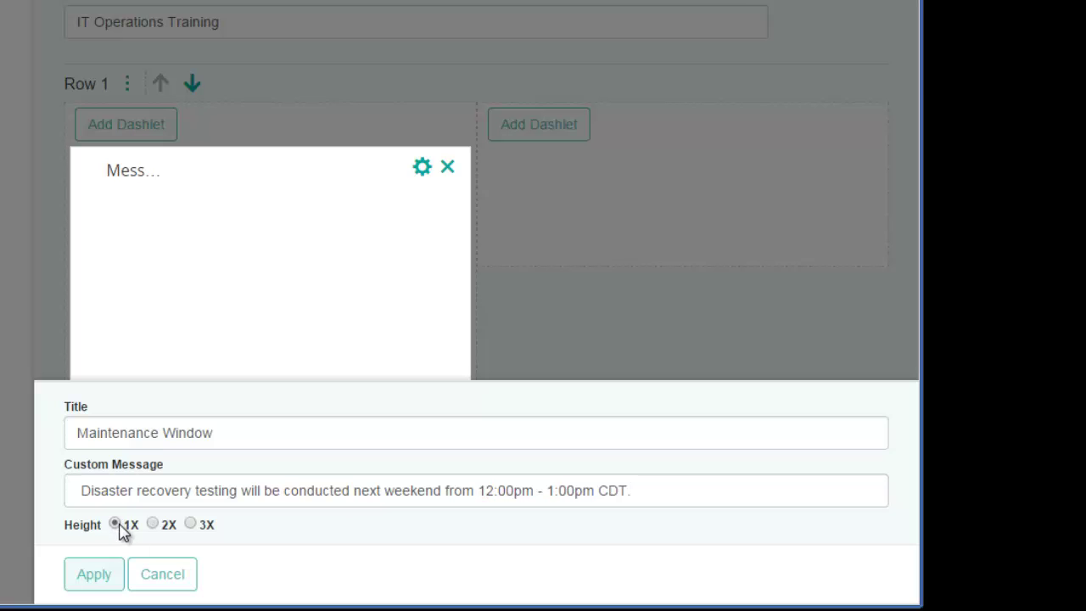
left_click(94, 576)
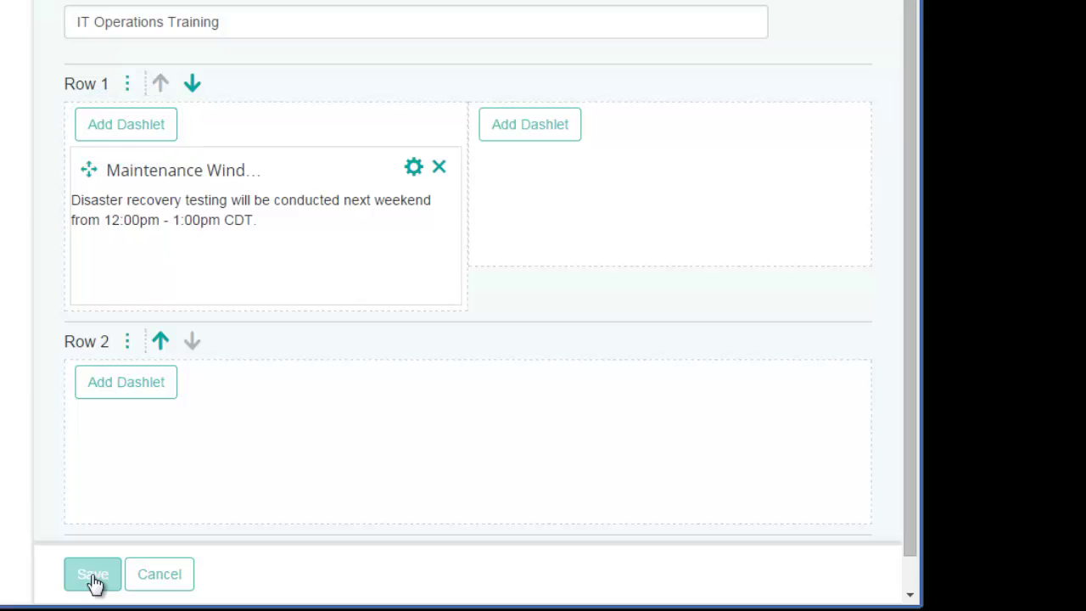
- Add a Message dashlet titled 'Disaster Recovery' with the same pasted notice at 1X height
left_click(134, 129)
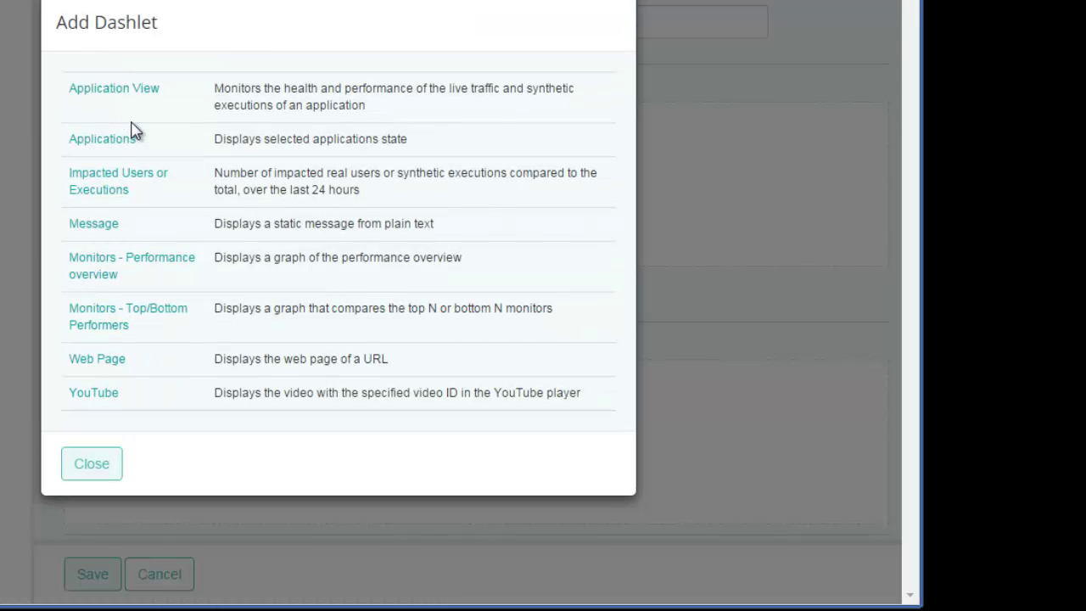
left_click(93, 229)
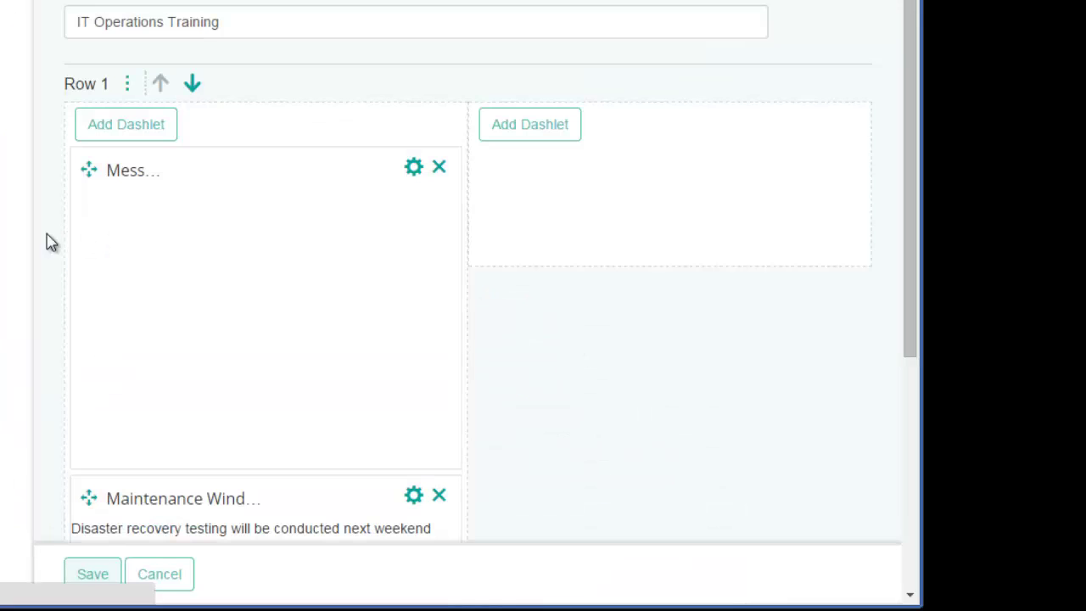
left_click(413, 170)
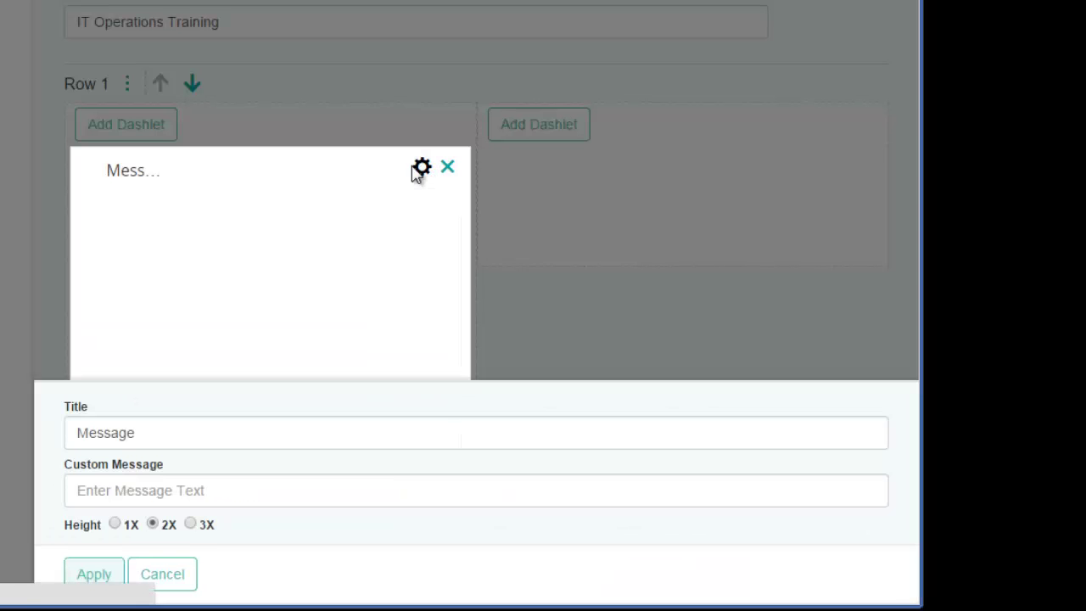
double_click(98, 433)
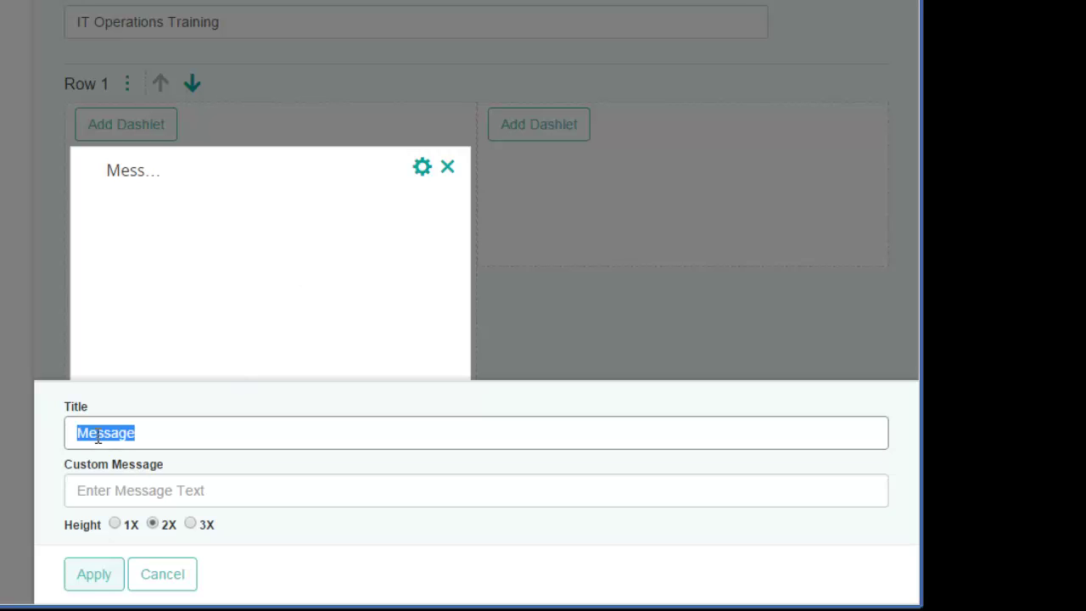
type("Disaster Recovery")
left_click(85, 493)
type("Disaster recovery testing will be conducted next weekend from 12:00pm - 1:00pm CDT.")
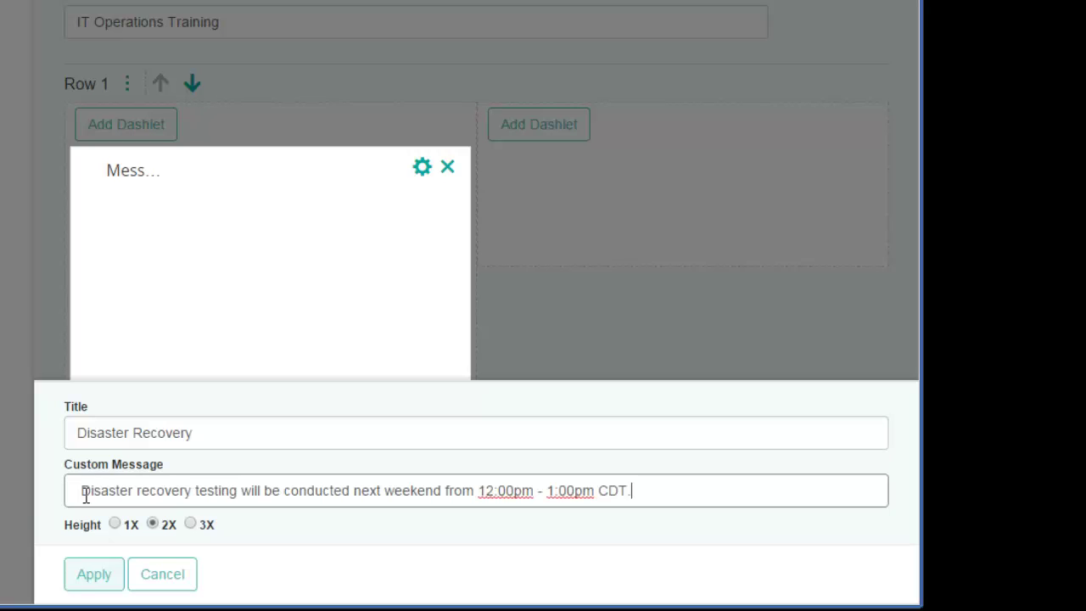
left_click(115, 524)
left_click(93, 575)
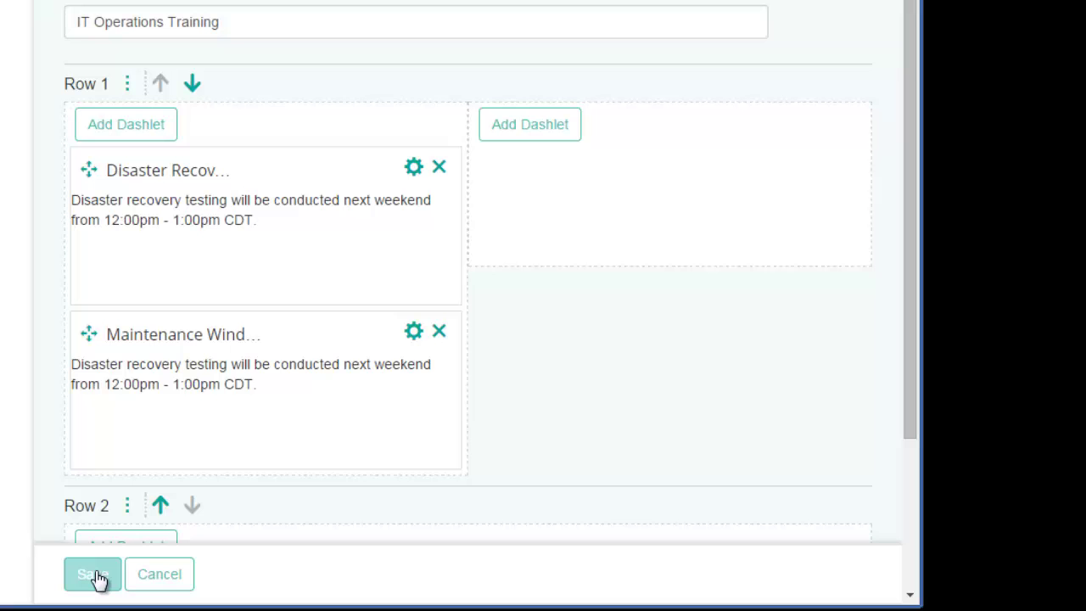
- Add a YouTube dashlet showing 'Bring IT to Life with BMC' to Row 1's left column
left_click(127, 124)
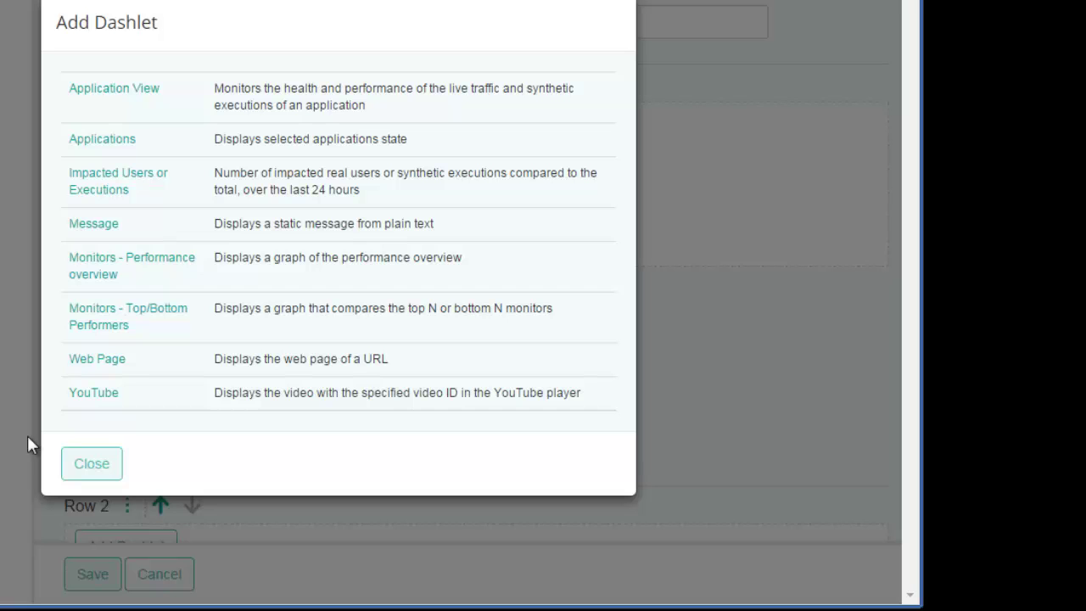
left_click(105, 393)
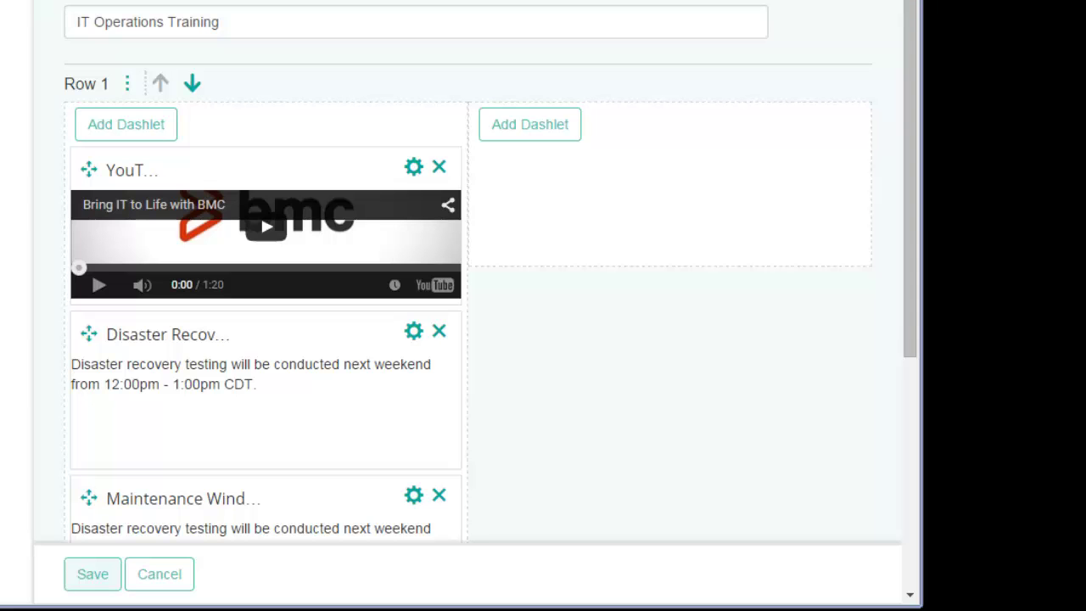
- Retitle the YouTube dashlet 'Dashboard Training' with video ID IkgiA15aG6E at 16:9 height
left_click(414, 173)
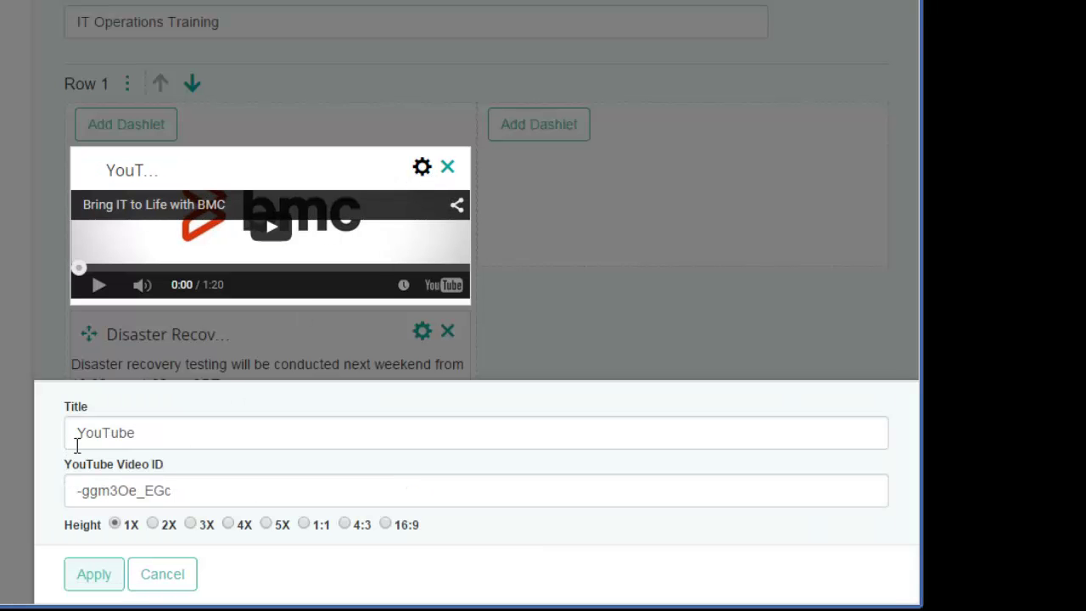
left_click_drag(68, 436, 145, 436)
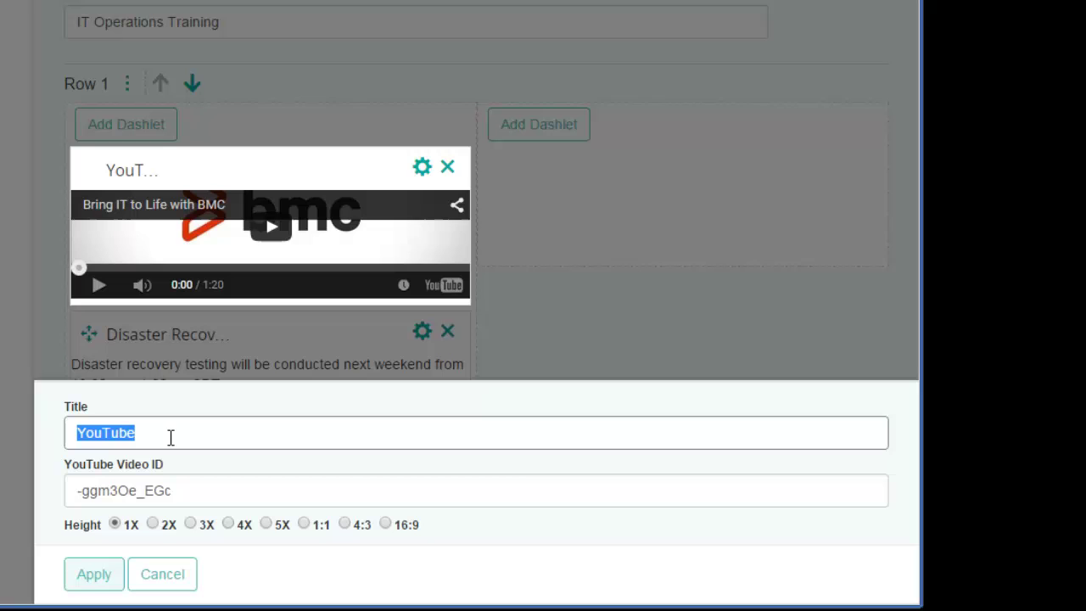
type("Das")
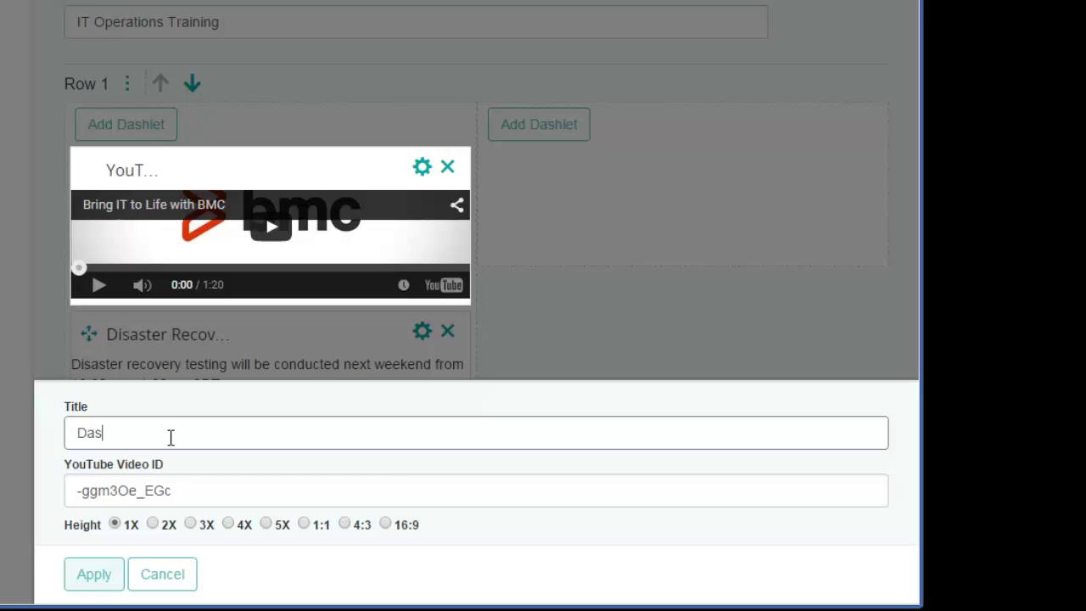
type("hboard Training")
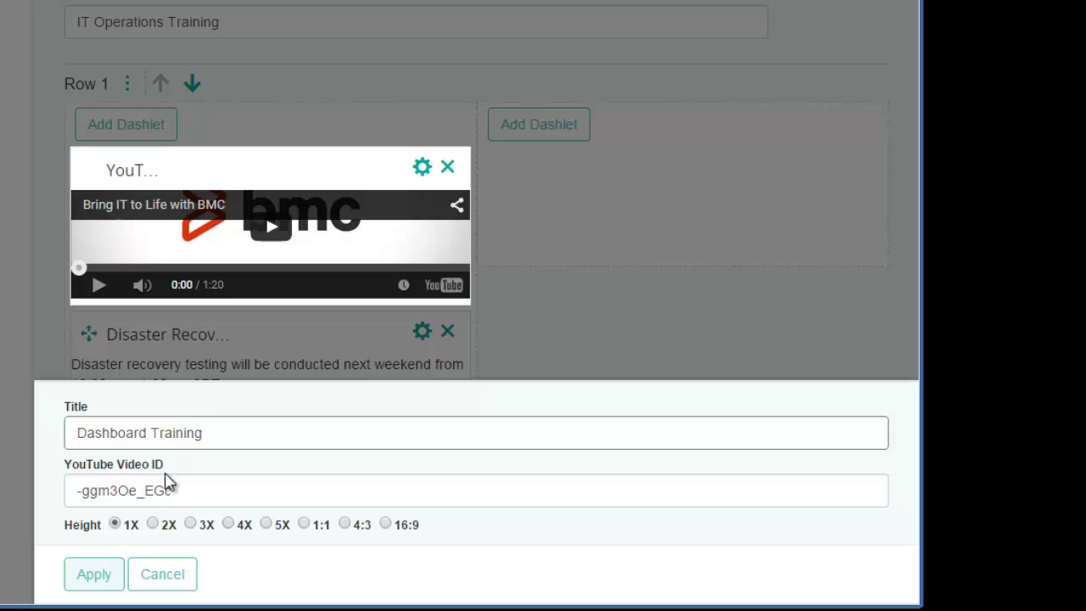
left_click_drag(194, 492, 46, 499)
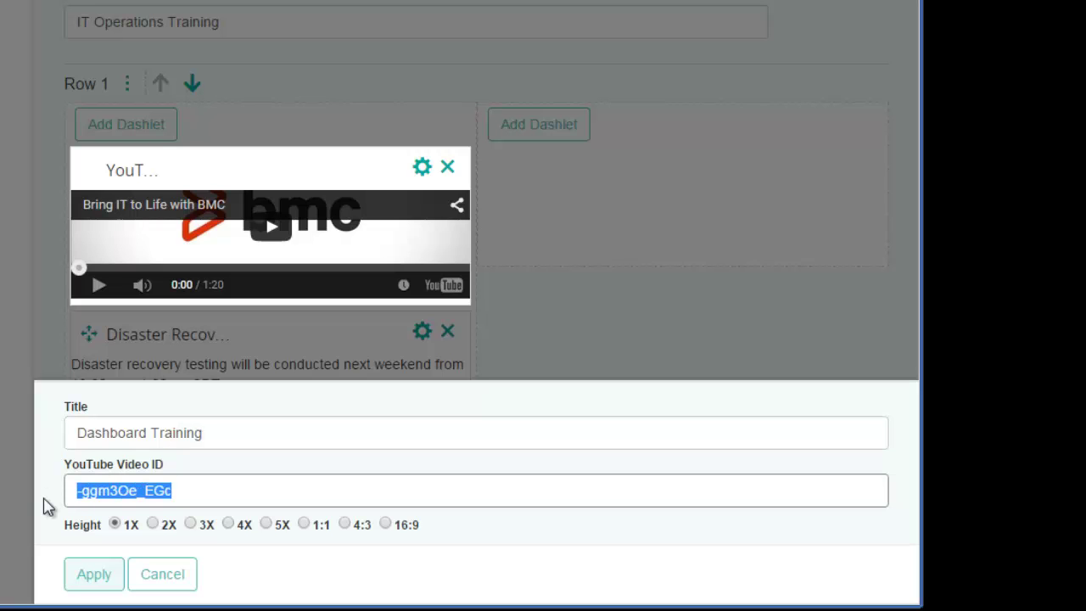
type("IkgiA15aG6E")
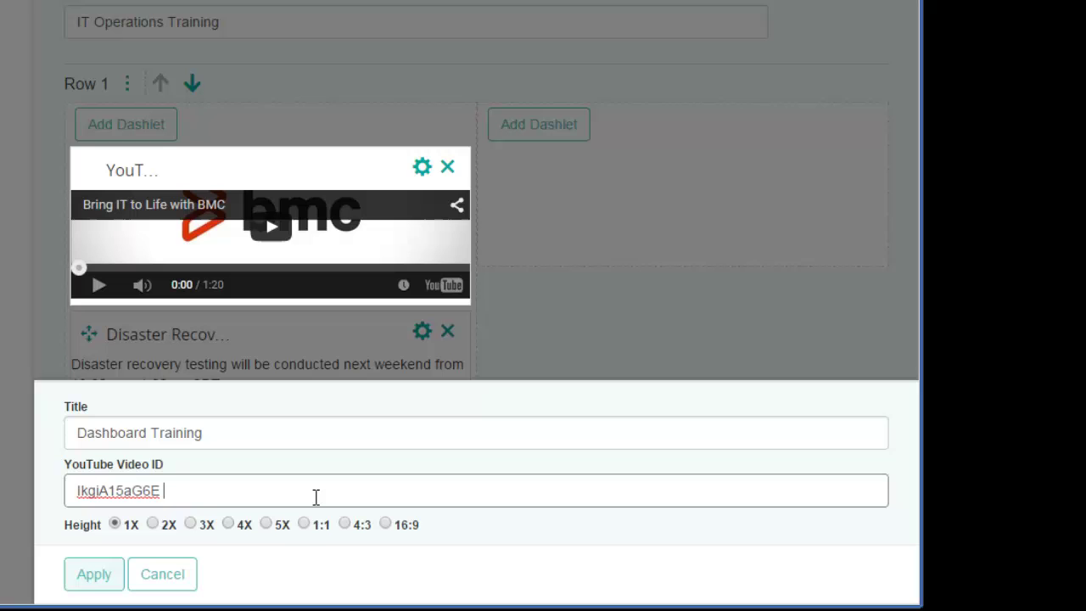
left_click(270, 526)
left_click(270, 526)
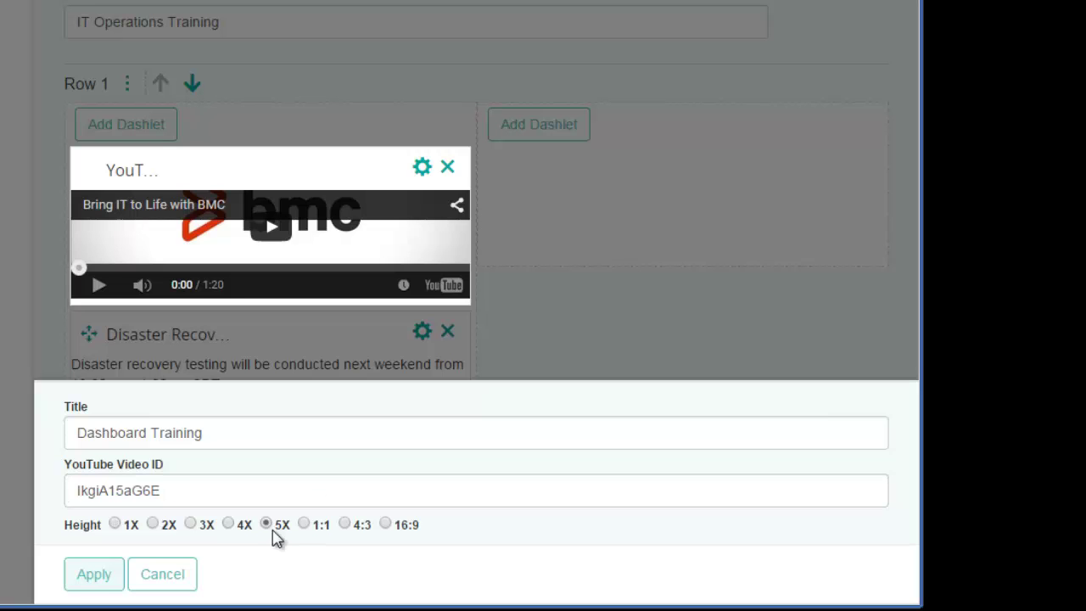
left_click(387, 525)
left_click(96, 579)
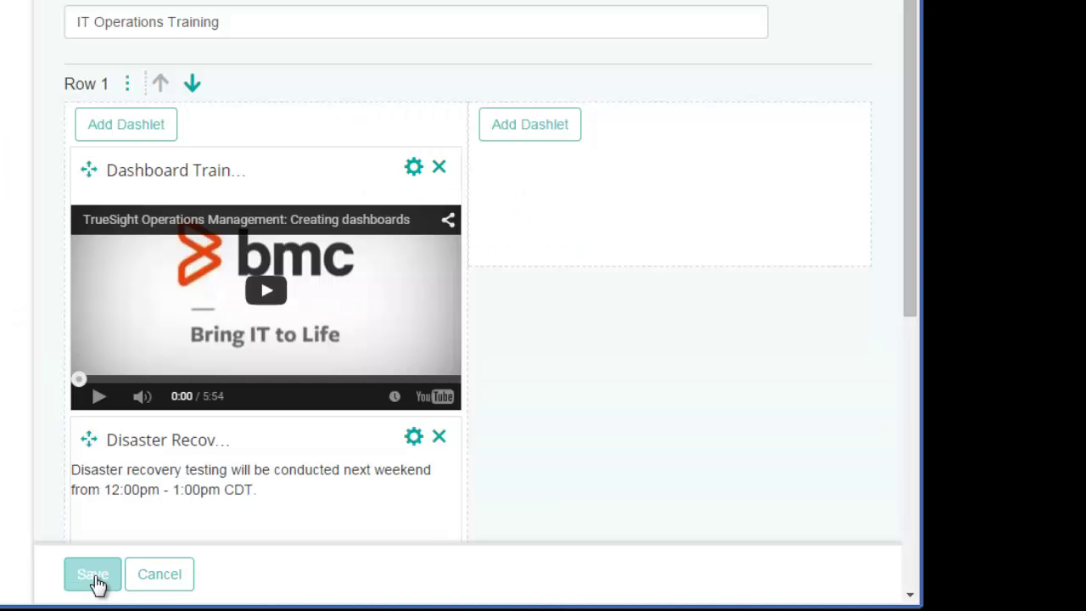
- Add a right-column Web Page dashlet 'Dashlet Library' showing the BMC docs URL at 3X height
left_click(546, 128)
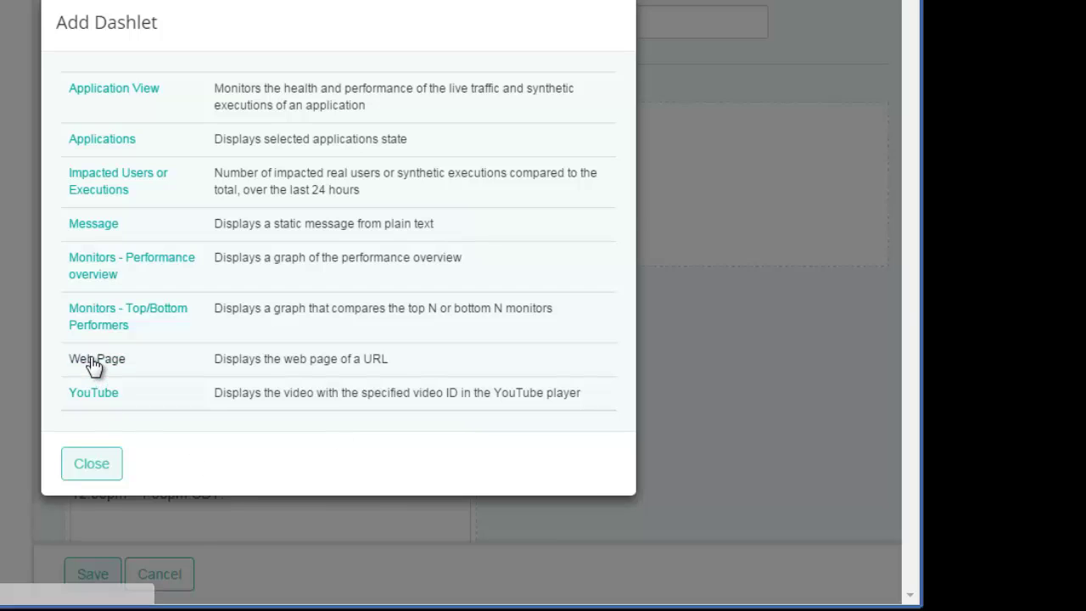
left_click(90, 363)
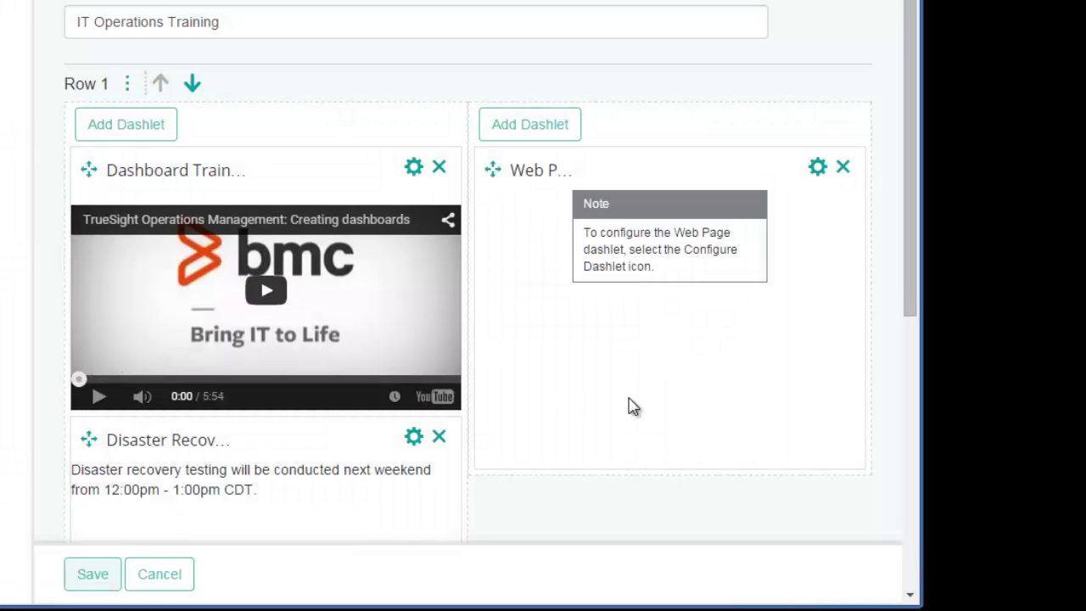
left_click(817, 169)
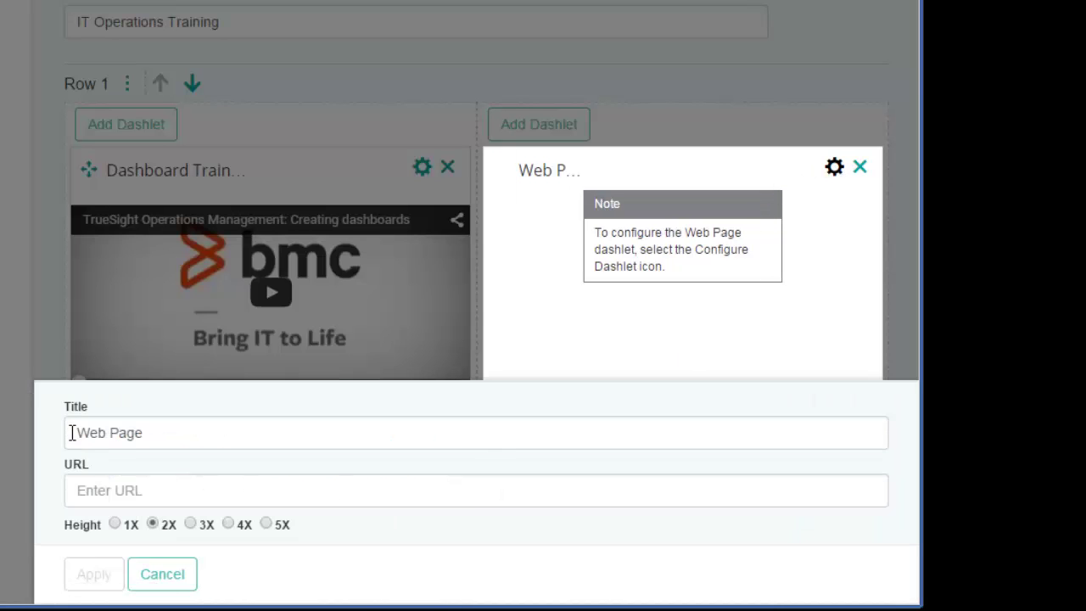
left_click_drag(68, 432, 195, 427)
type("Dashlet ")
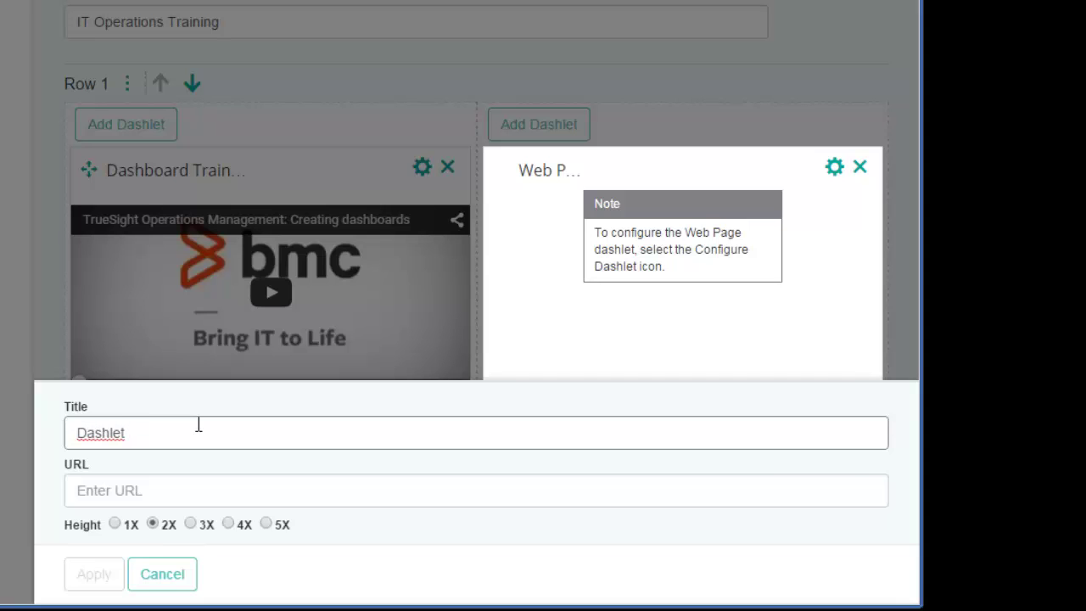
type("Library")
left_click(75, 492)
type("https://docs.bmc.com/docs/display/tsps10/Dashlet+library")
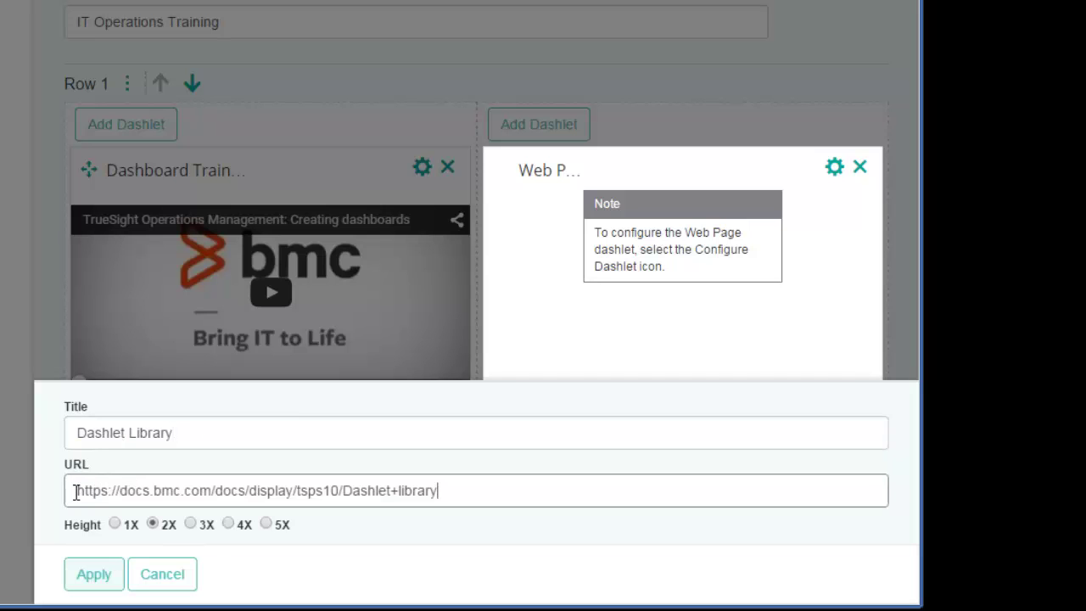
left_click(197, 523)
left_click(193, 524)
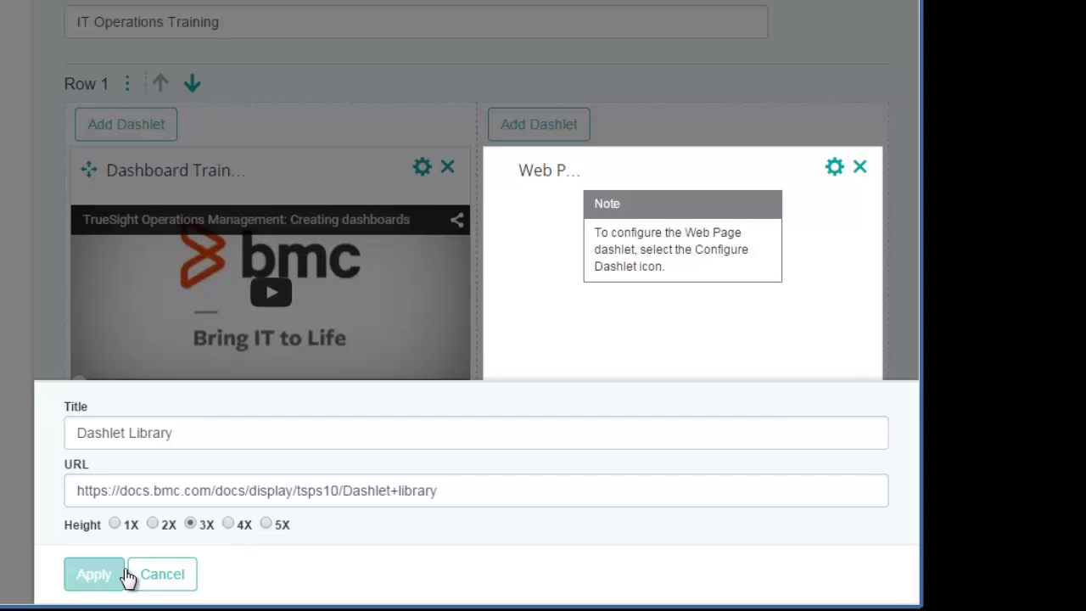
left_click(92, 576)
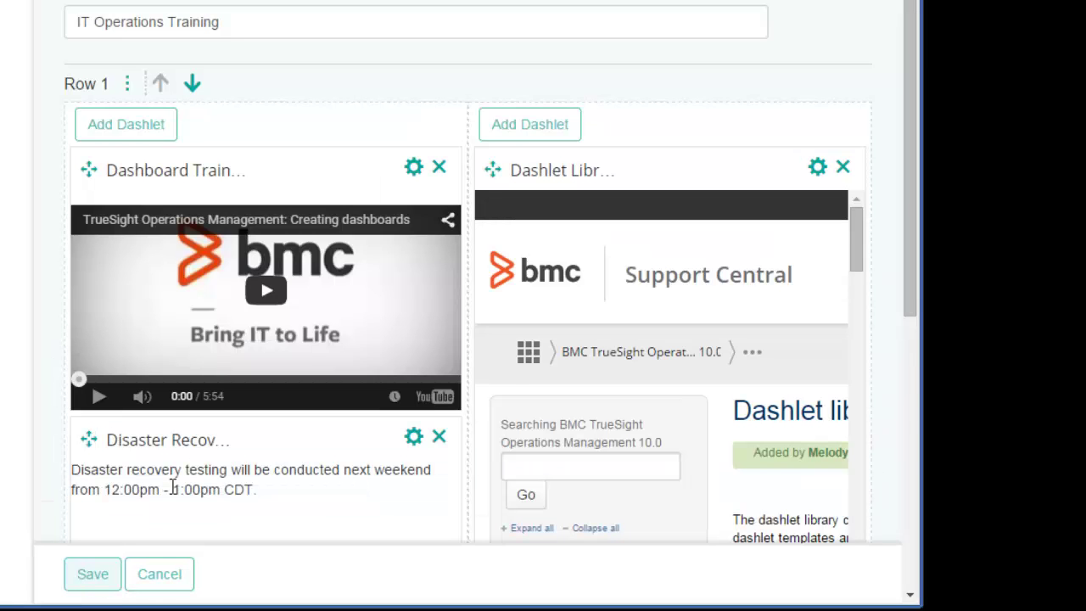
- Delete the empty Row 2, then save the finished IT Operations Training dashboard
scroll(170, 492, "down", 3)
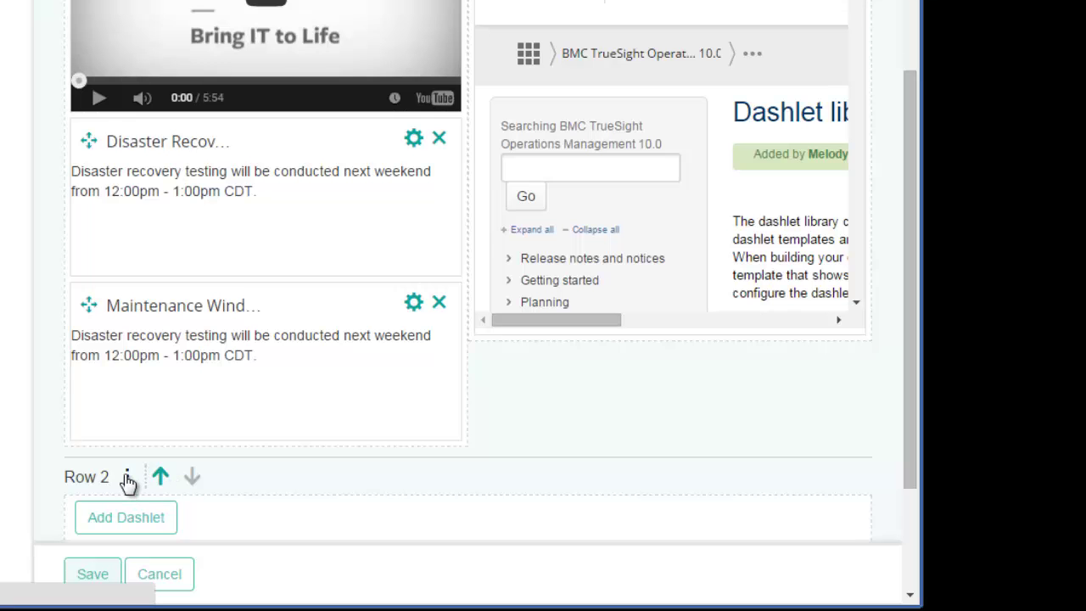
left_click(127, 477)
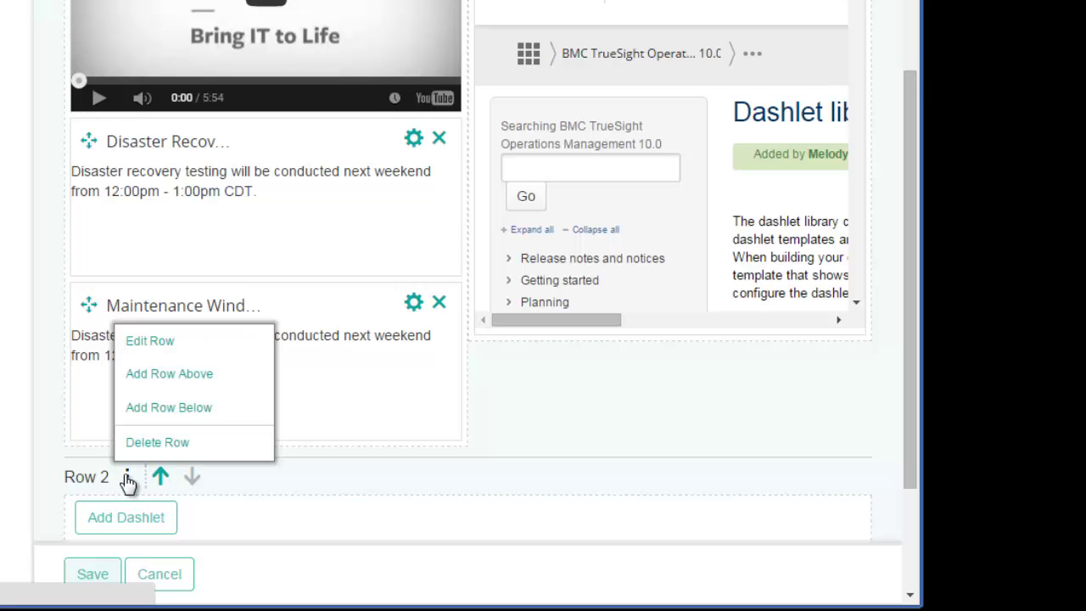
left_click(185, 448)
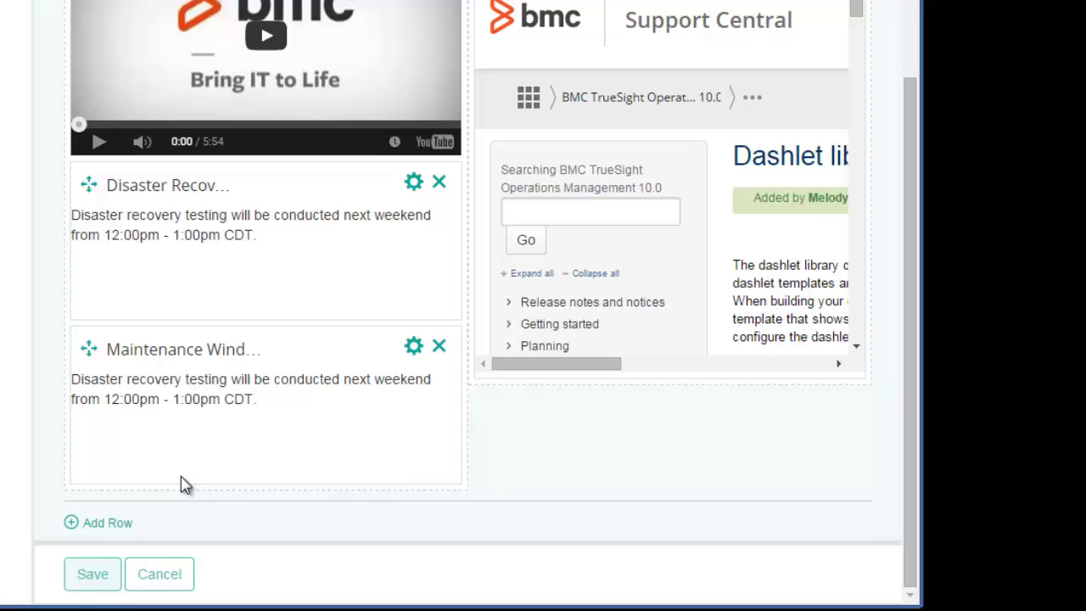
left_click(86, 589)
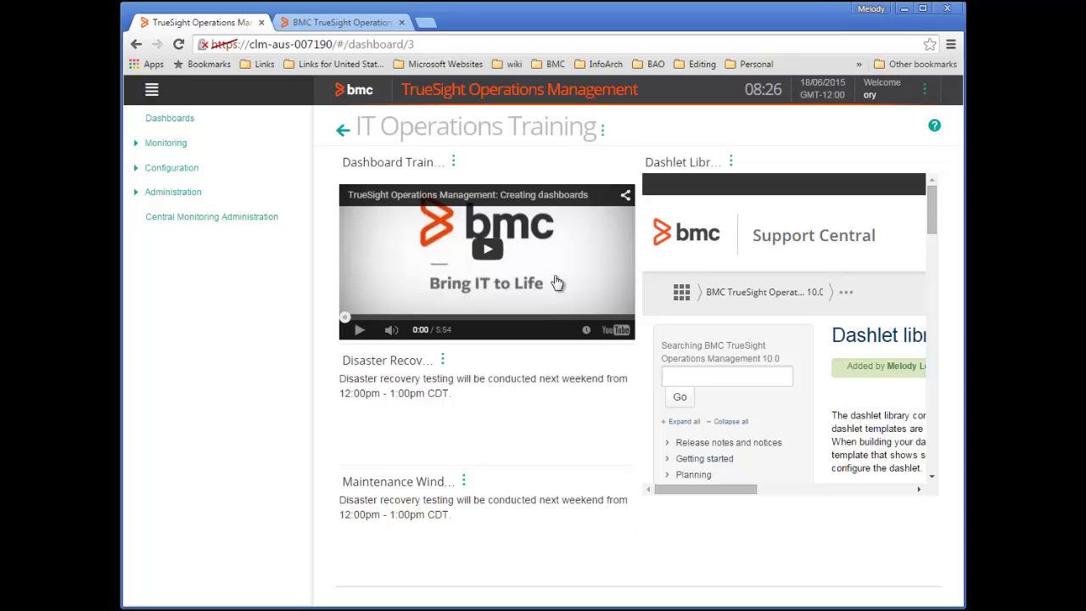
- Open the saved IT Operations Training dashboard in the Edit Dashboard form
left_click(603, 134)
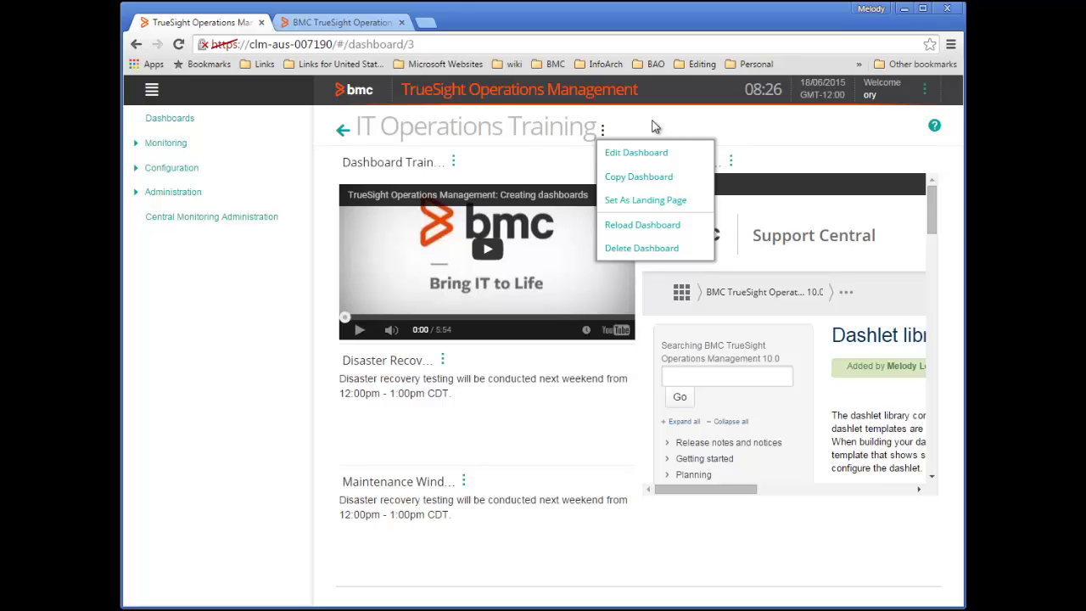
left_click(646, 153)
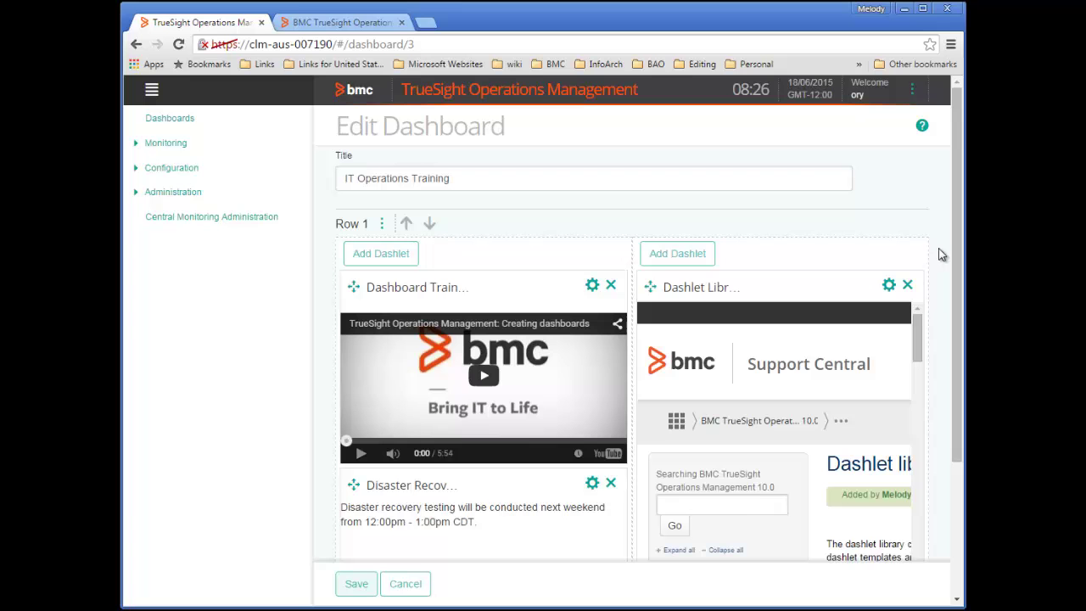
- Move Maintenance Window above Dashlet Library on the right and Disaster Recovery above Dashboard Training on the left
left_click_drag(918, 321, 923, 344)
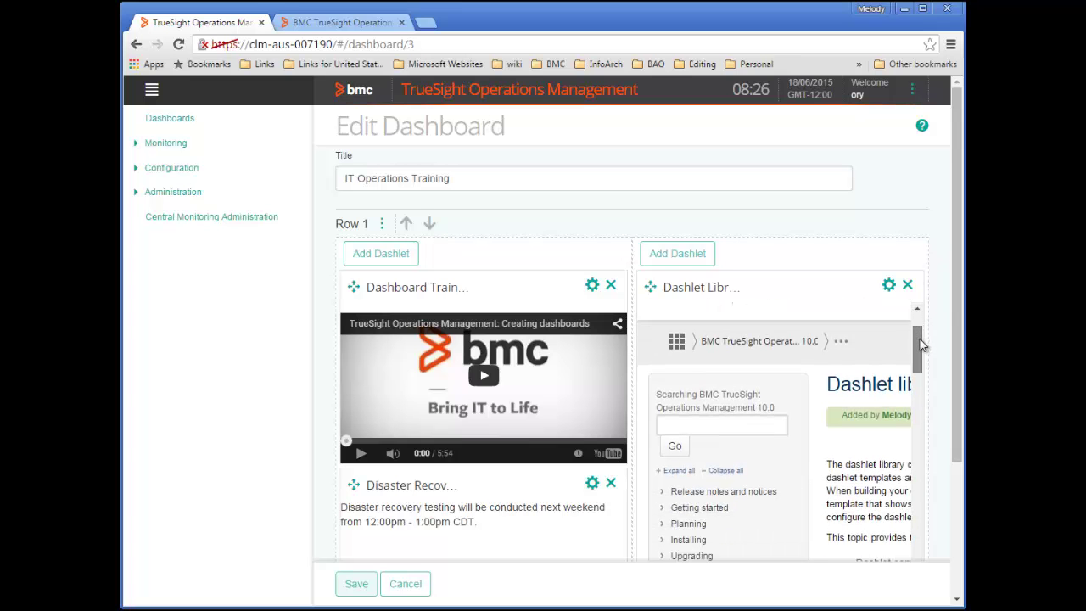
left_click_drag(956, 289, 956, 408)
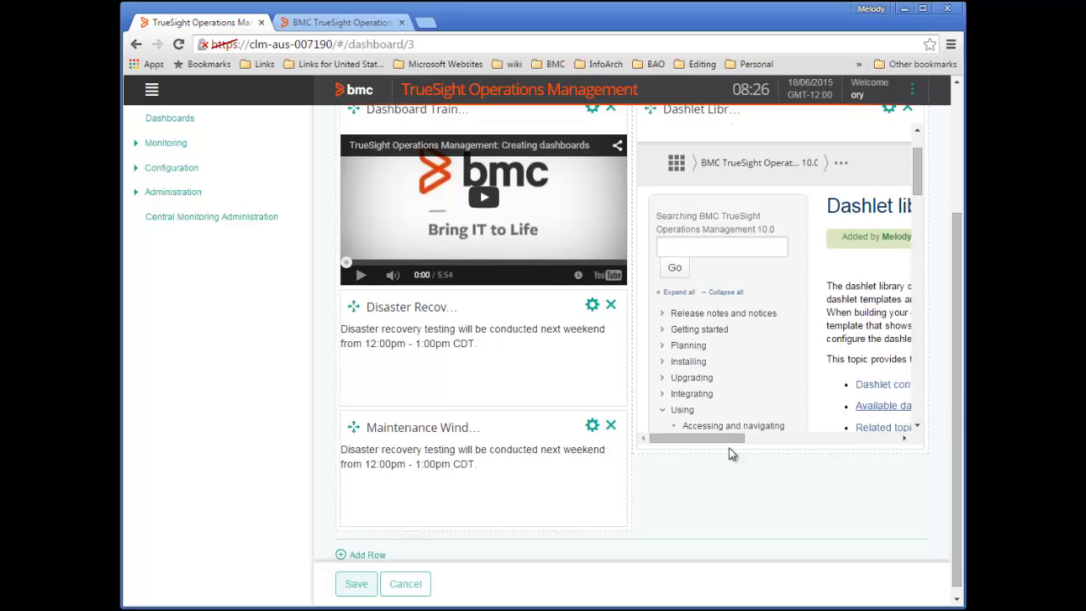
left_click_drag(353, 428, 649, 467)
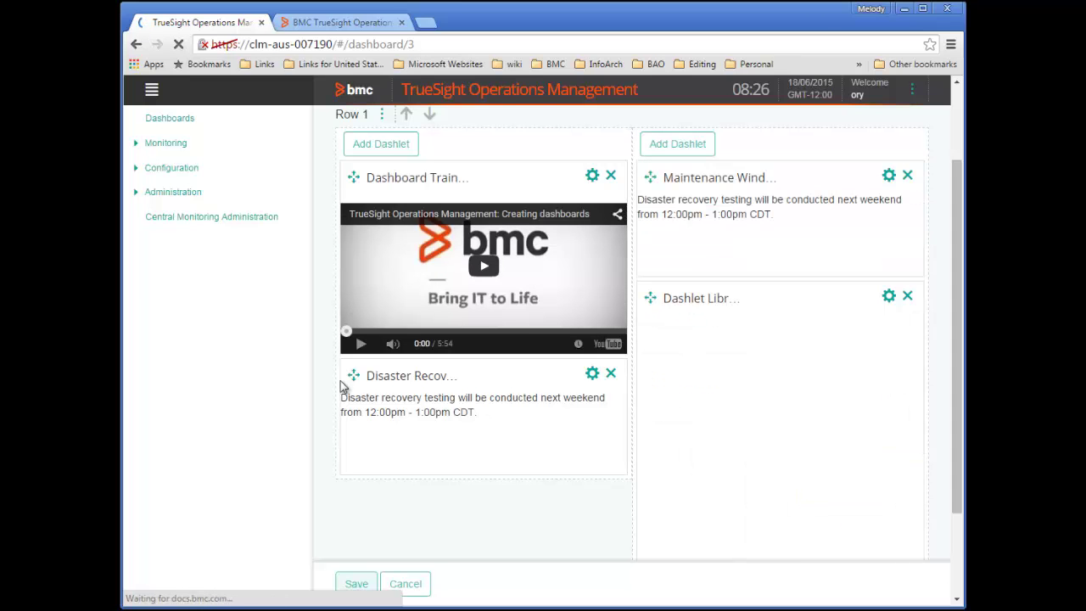
left_click_drag(354, 376, 360, 183)
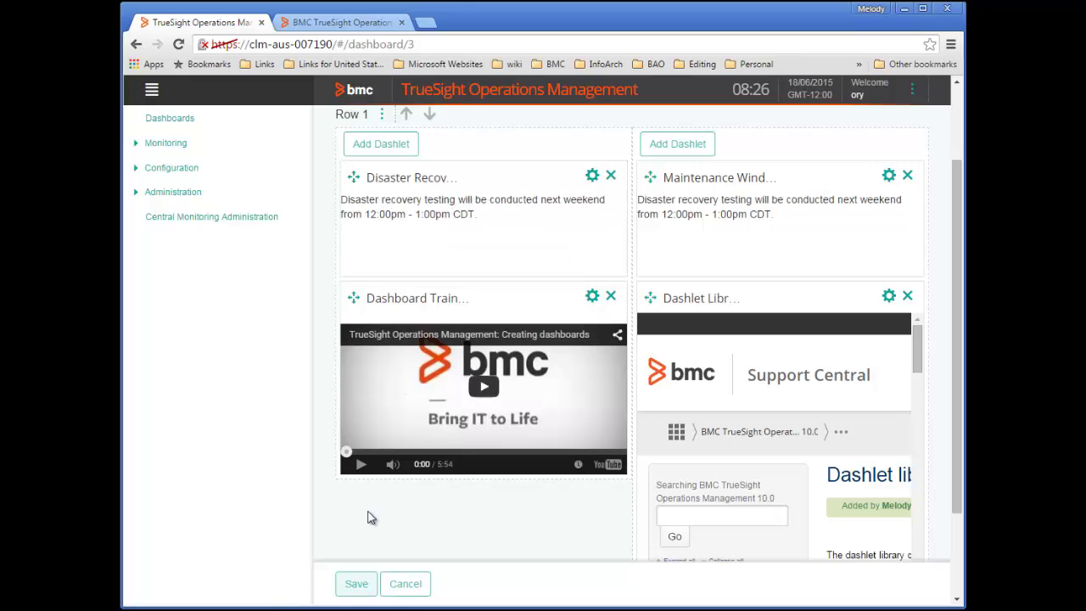
- Save the IT Operations Training dashboard and go back to the Dashboards list
left_click(357, 588)
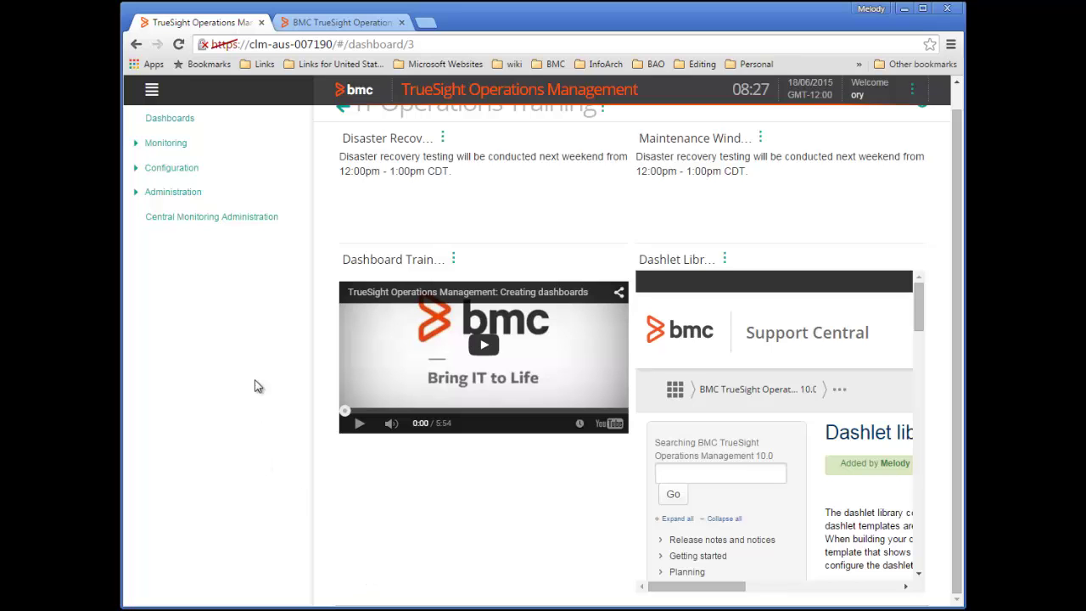
scroll(332, 351, "up", 1)
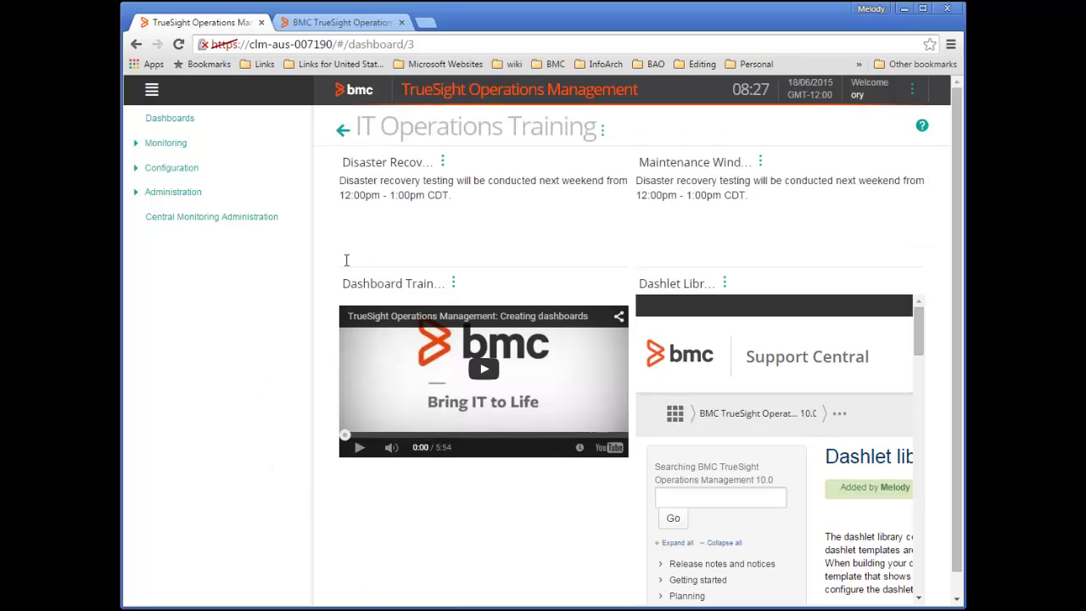
left_click(342, 129)
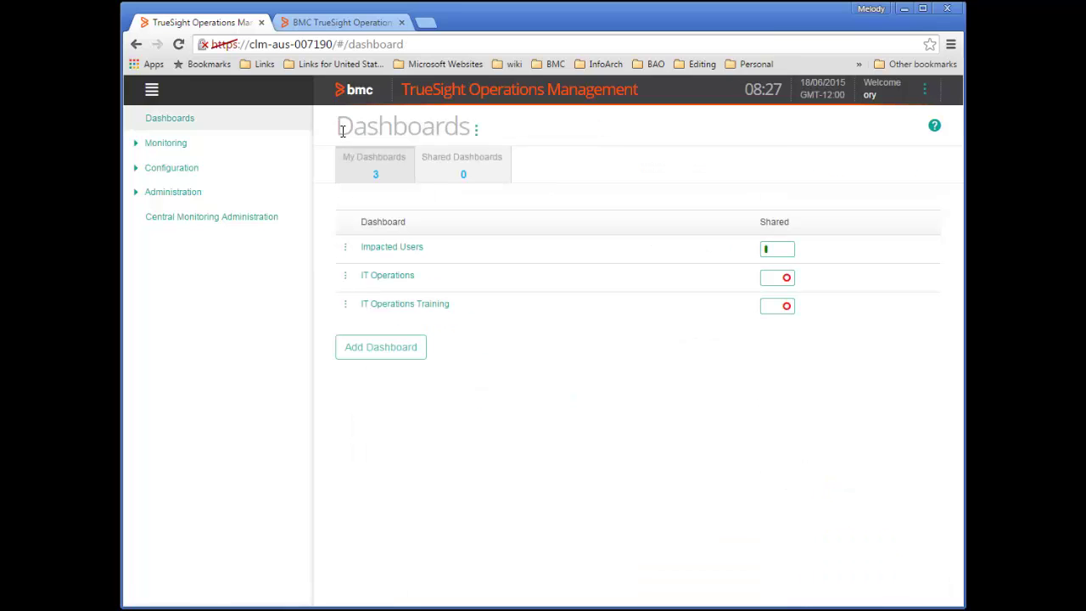